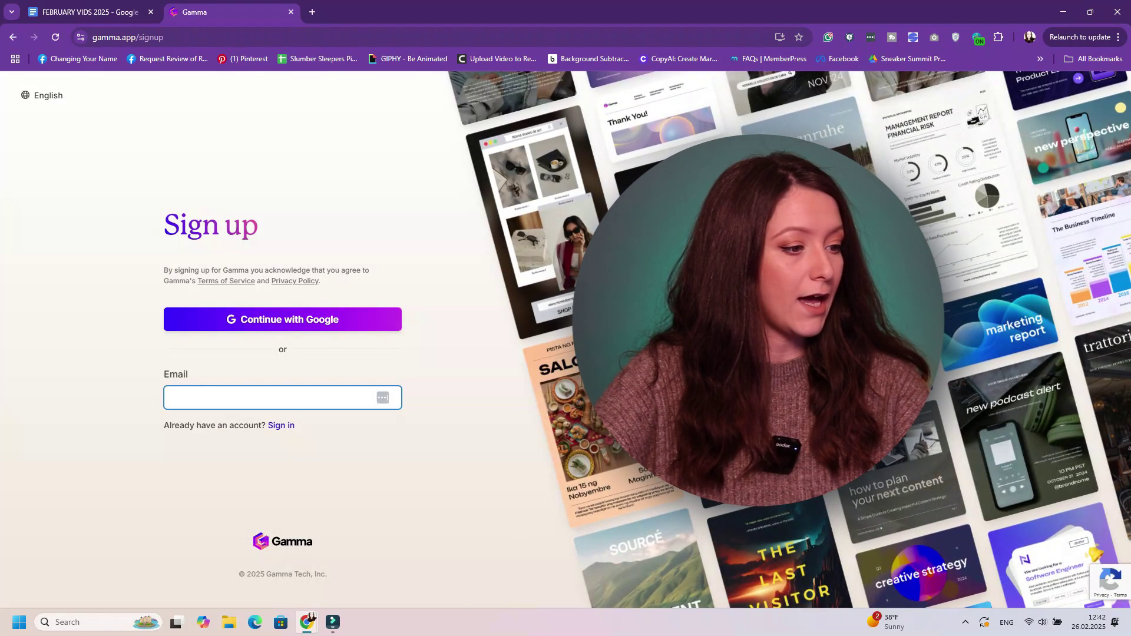
# Sign up for Gamma with an existing Google account
pyautogui.click(283, 319)
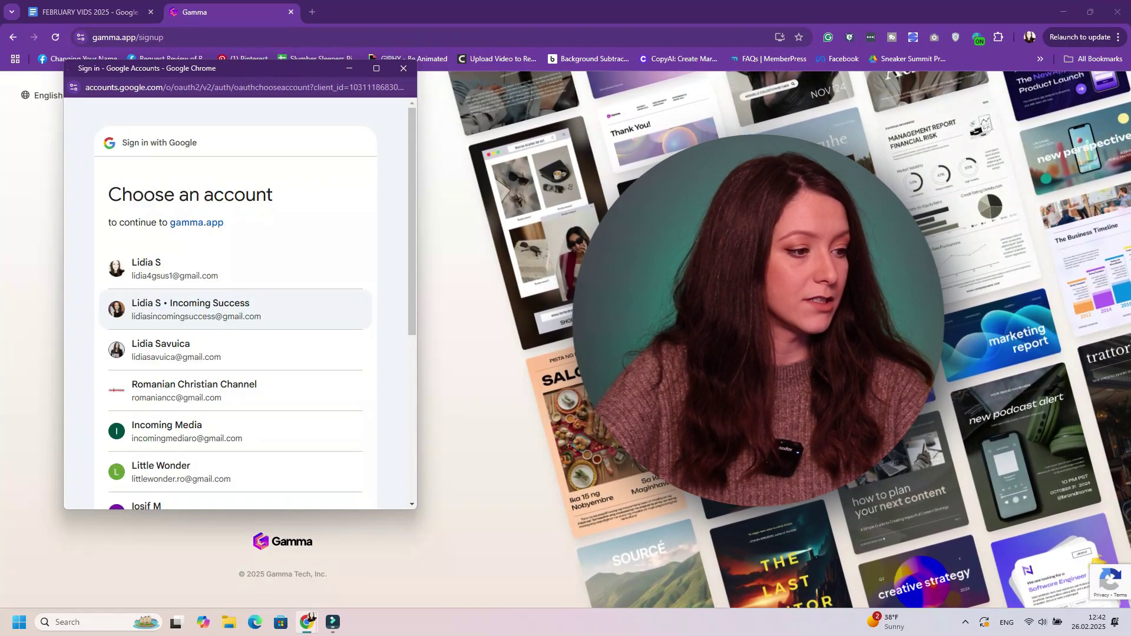
pyautogui.click(195, 309)
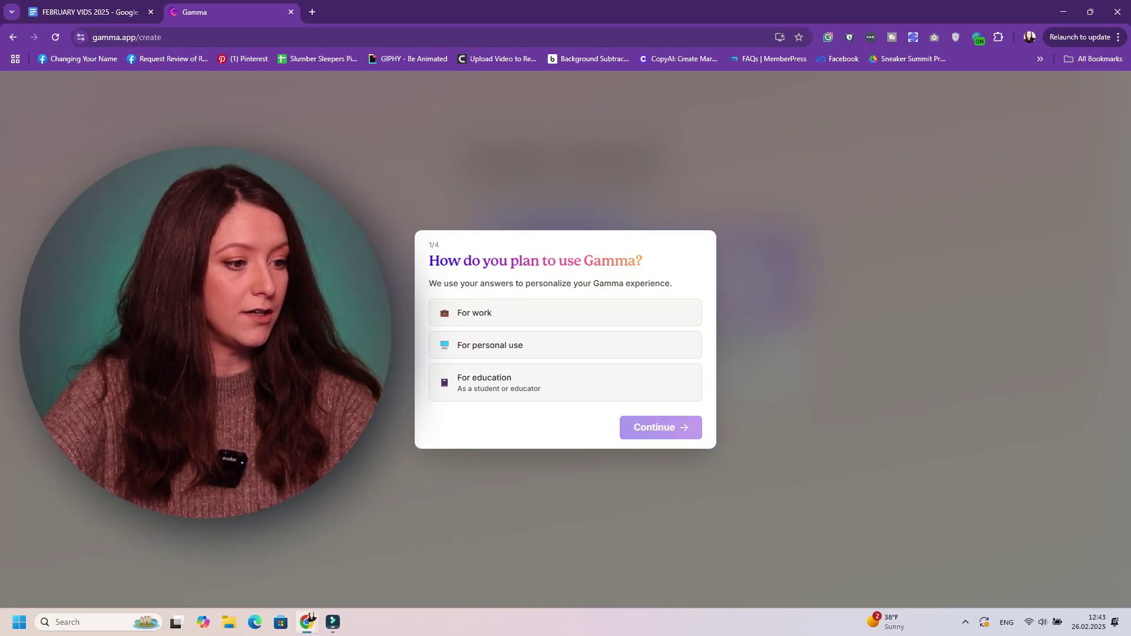
# Answer the onboarding questions with For work as the intended use and Marketing as the kind of work
pyautogui.click(564, 313)
pyautogui.click(660, 427)
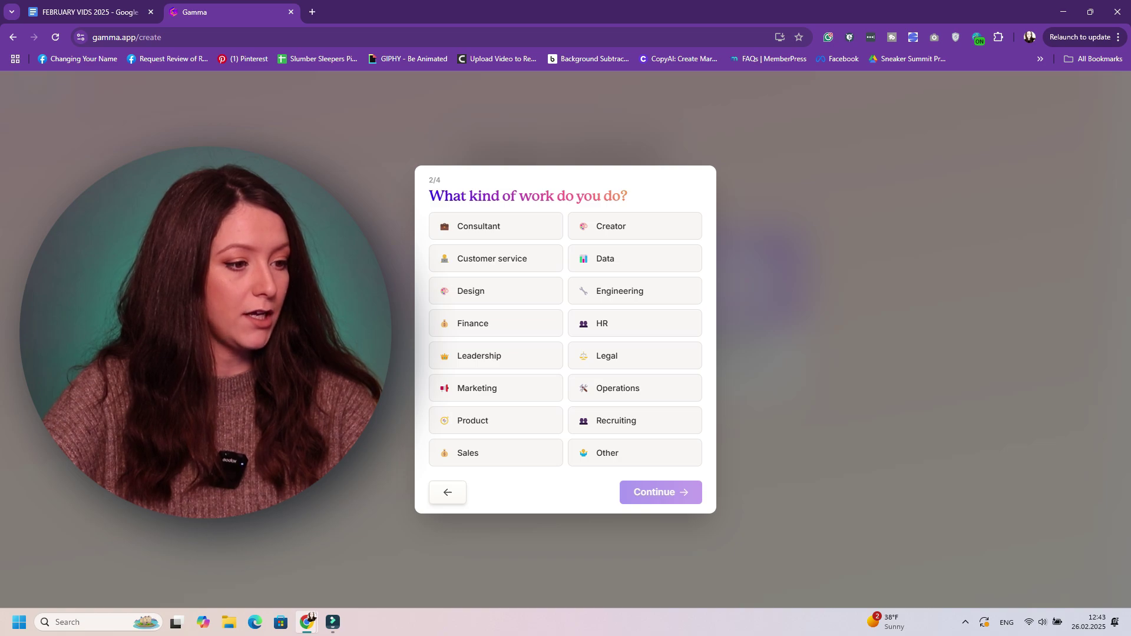
pyautogui.click(496, 388)
pyautogui.click(660, 492)
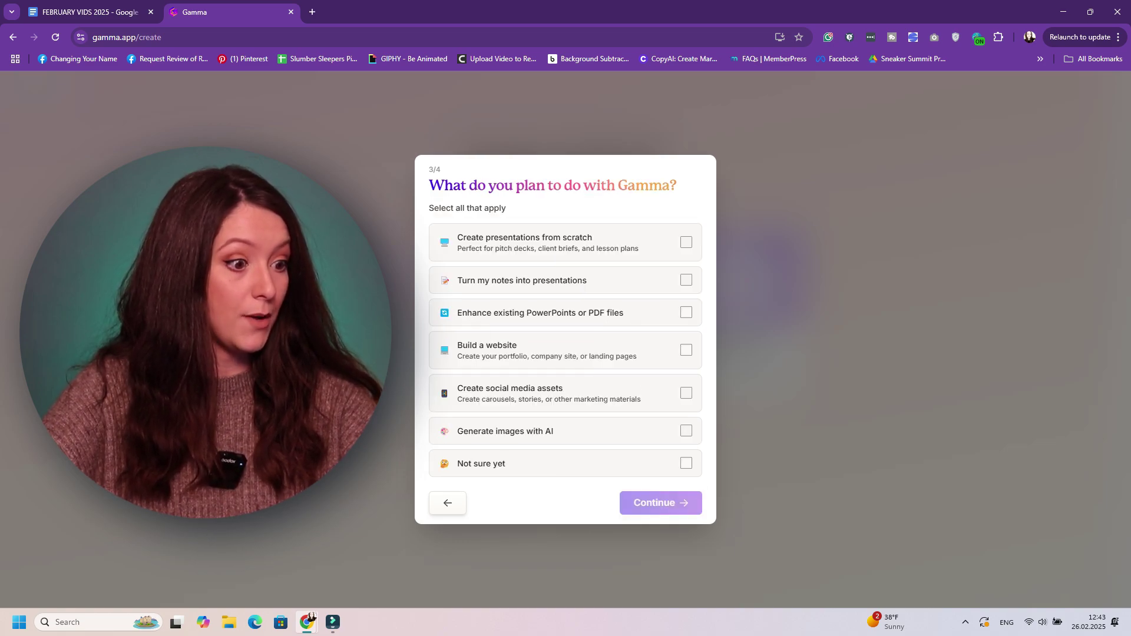
# Choose creating presentations from scratch, building a website and creating social media assets as the planned uses
pyautogui.click(565, 242)
pyautogui.click(565, 350)
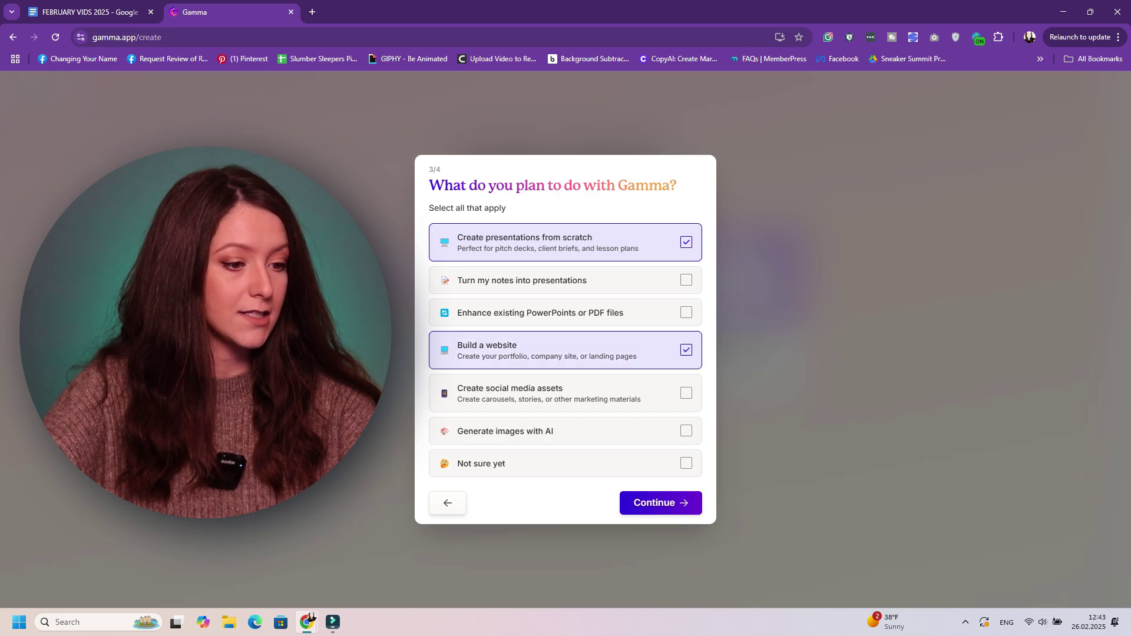
pyautogui.click(565, 393)
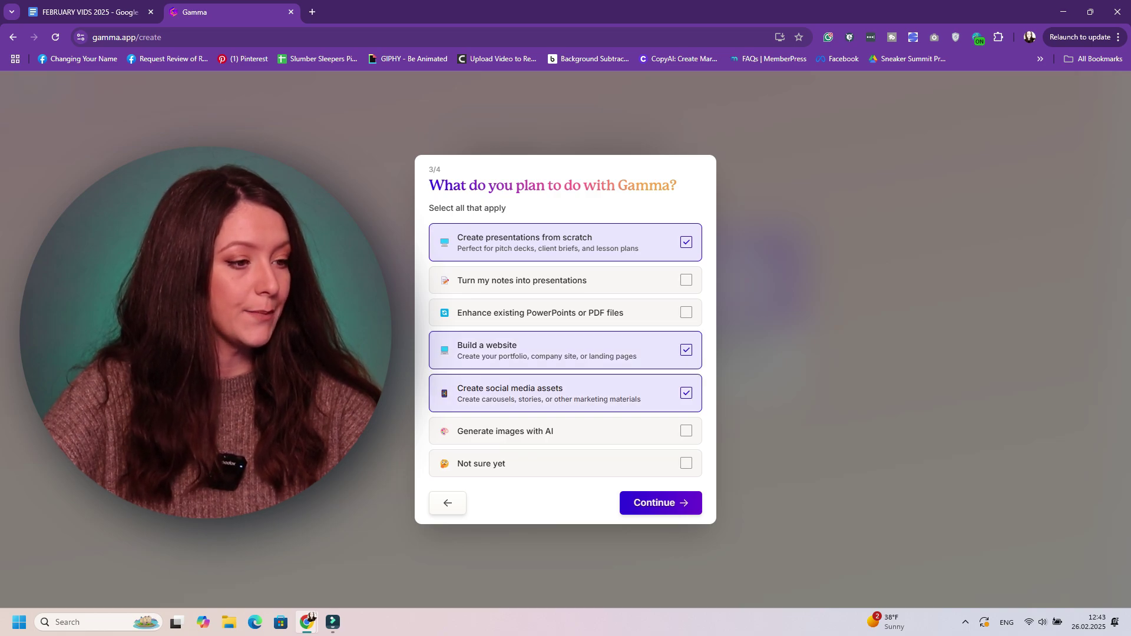
pyautogui.click(660, 503)
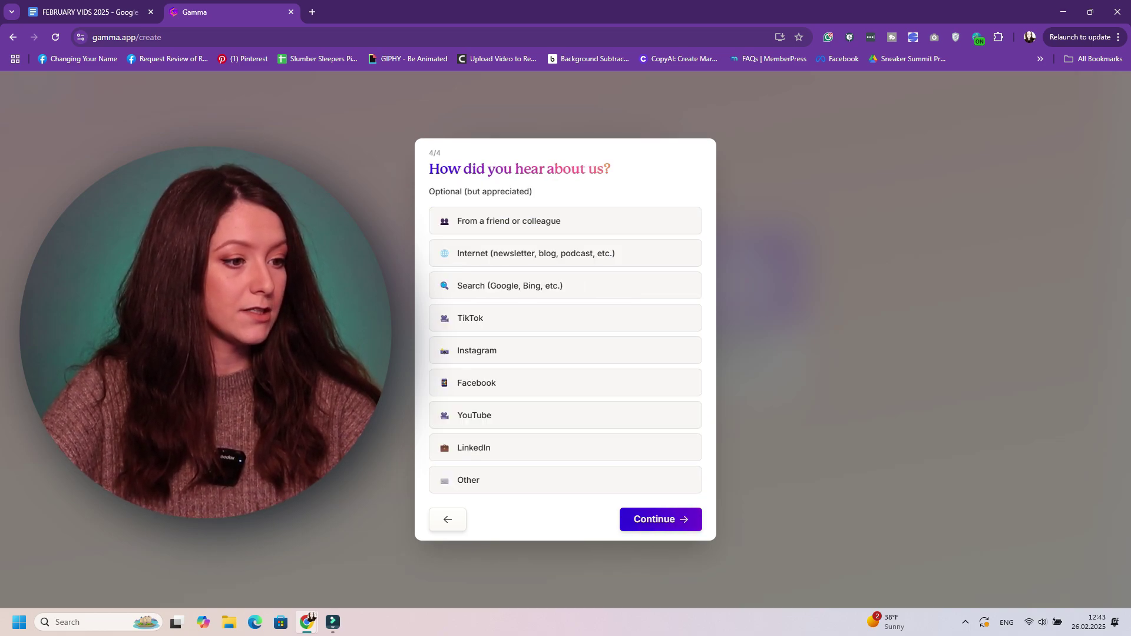
# Give Internet (newsletter, blog, podcast, etc.) as the referral source and decline the promotional e-mails
pyautogui.click(565, 253)
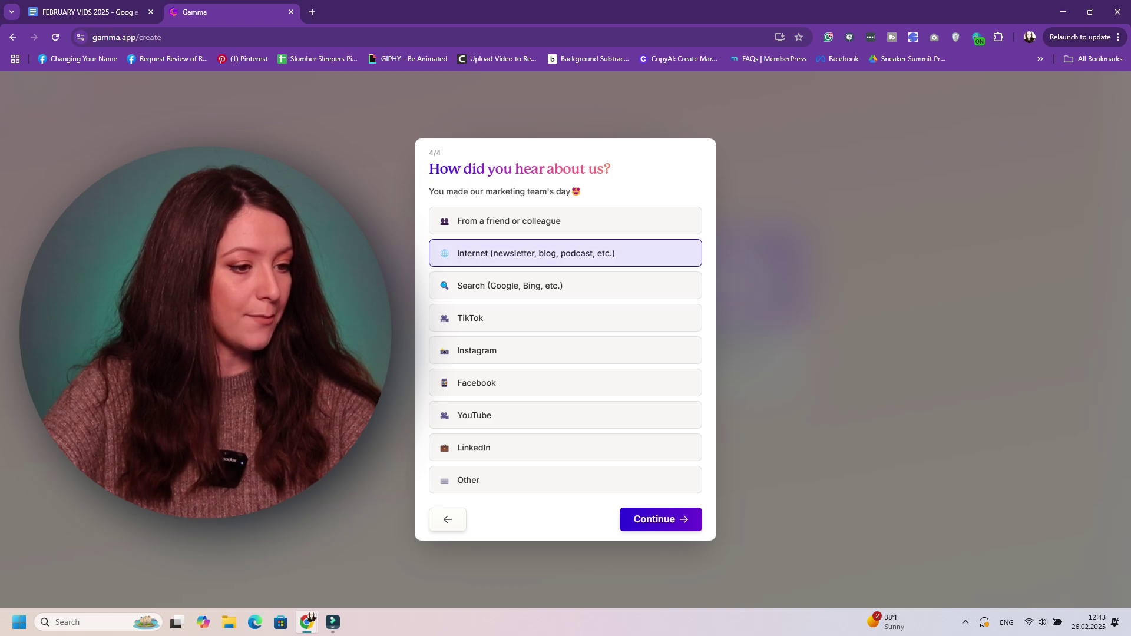
pyautogui.click(660, 519)
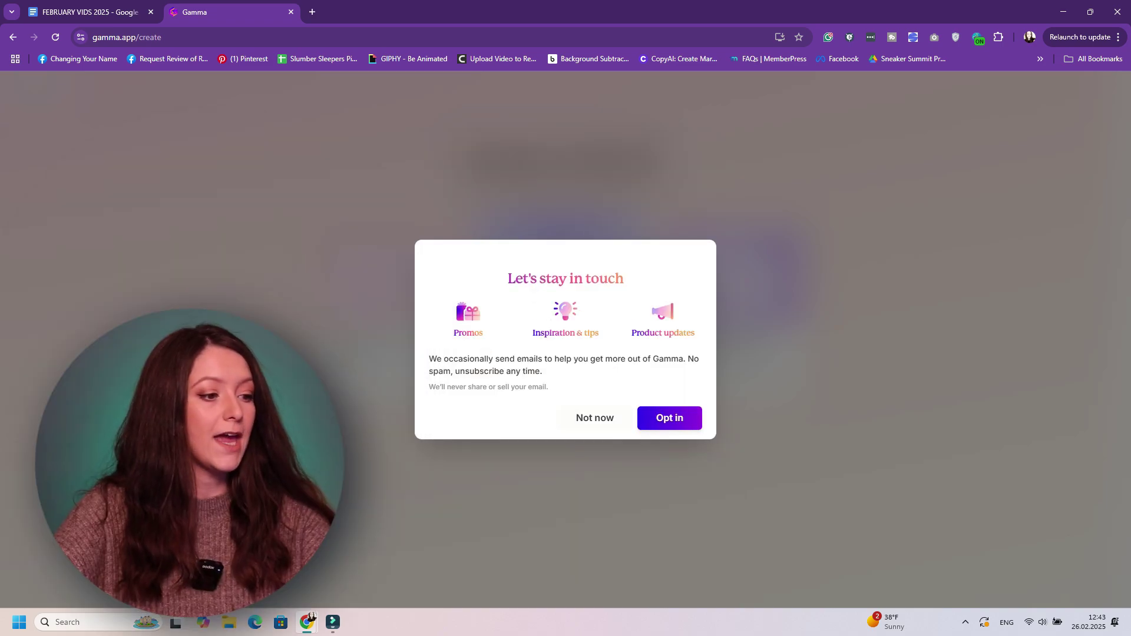
pyautogui.click(595, 418)
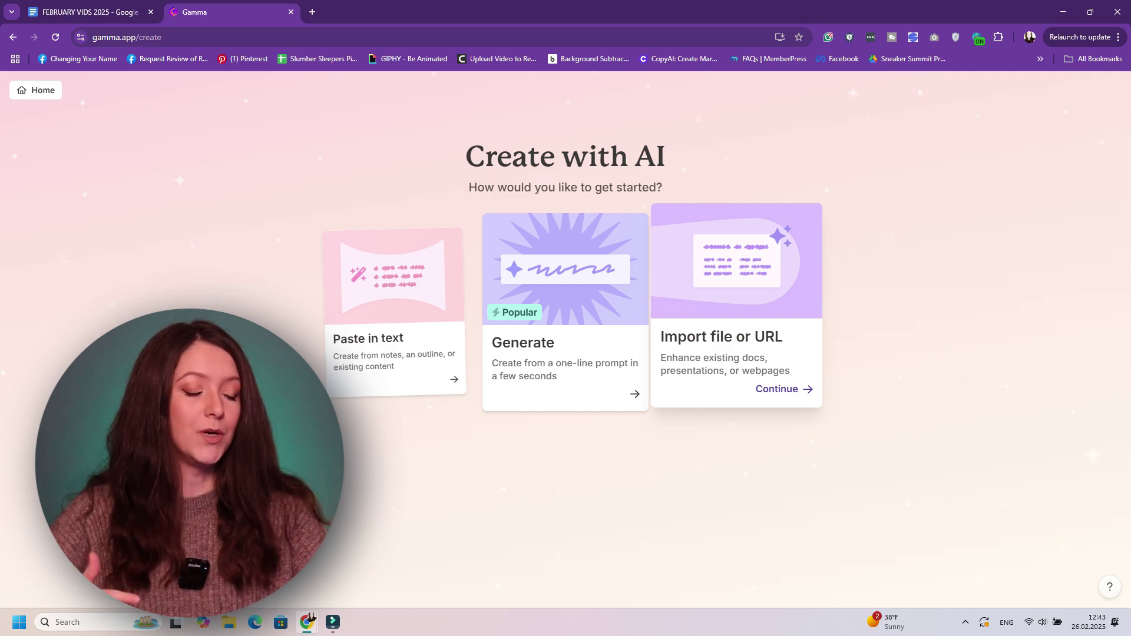
# Start creating a presentation from a one-line AI prompt and view the available card counts
pyautogui.click(572, 366)
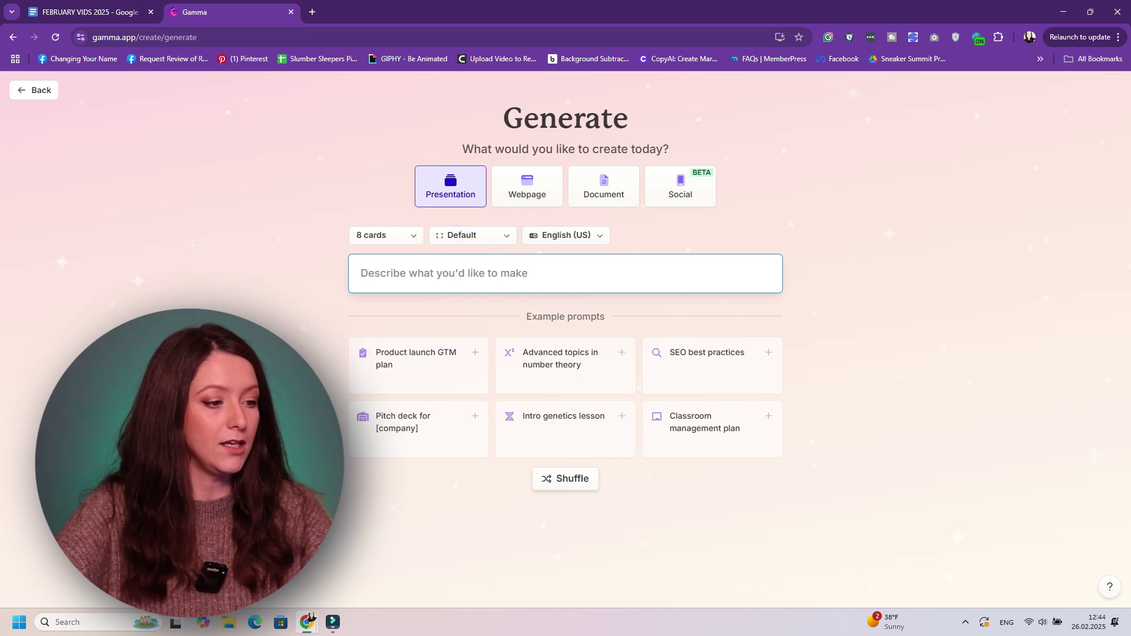
pyautogui.click(386, 236)
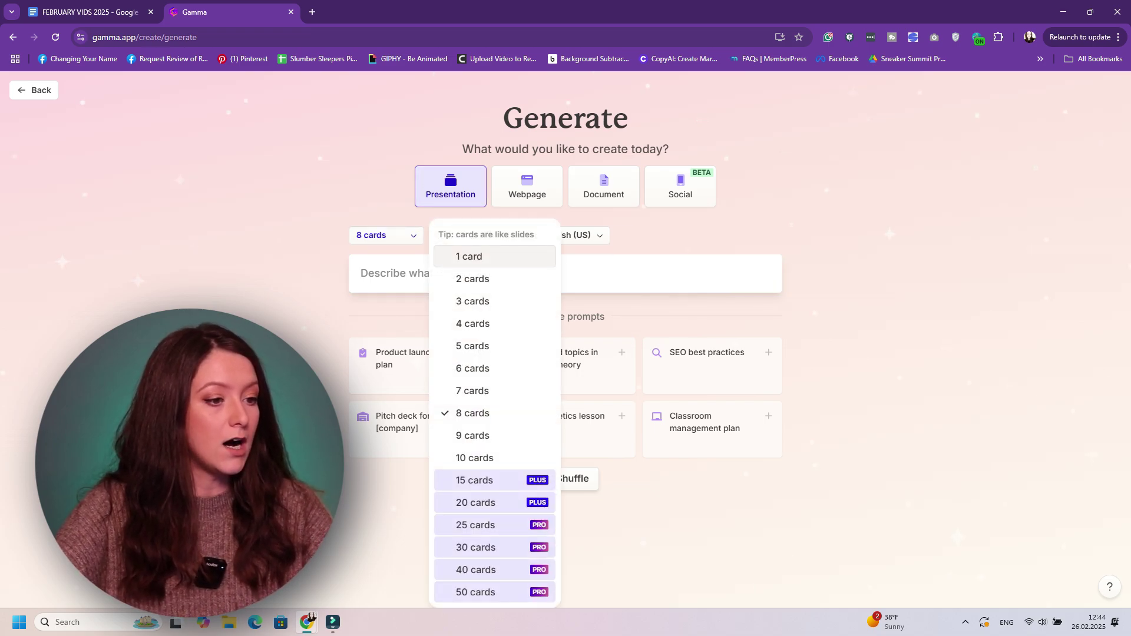
pyautogui.press('Escape')
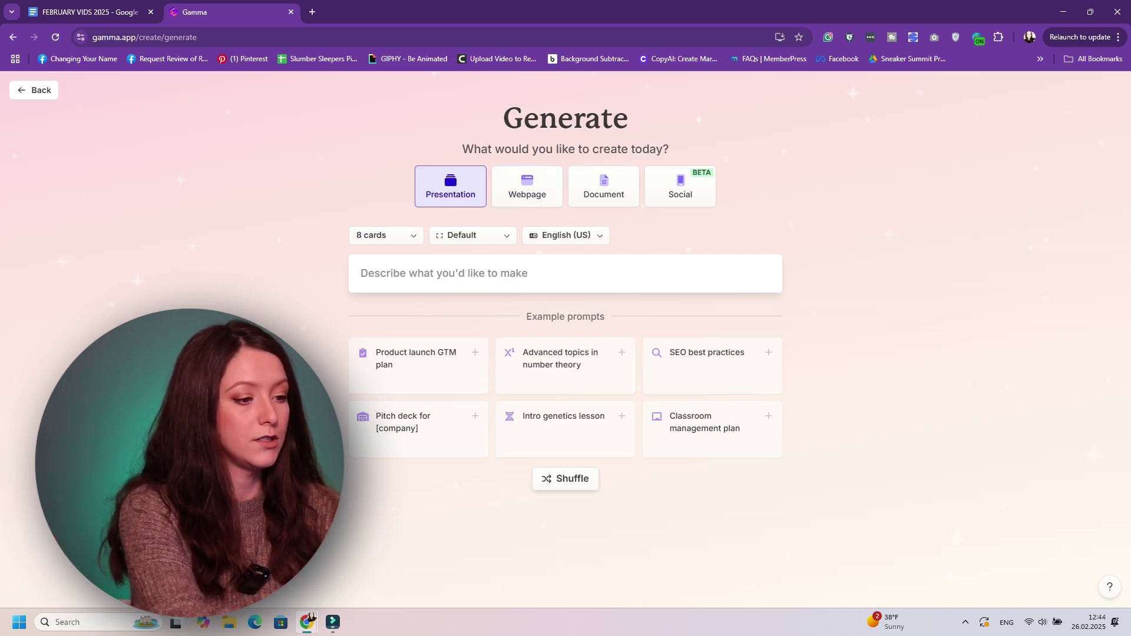
# Enter the prompt "I want a YouTube SEO lesson - teach people how to optimize their youtube video titles and descriptions with highly searched keywords" and generate the outline
pyautogui.click(518, 273)
pyautogui.write('I want a YouTube S')
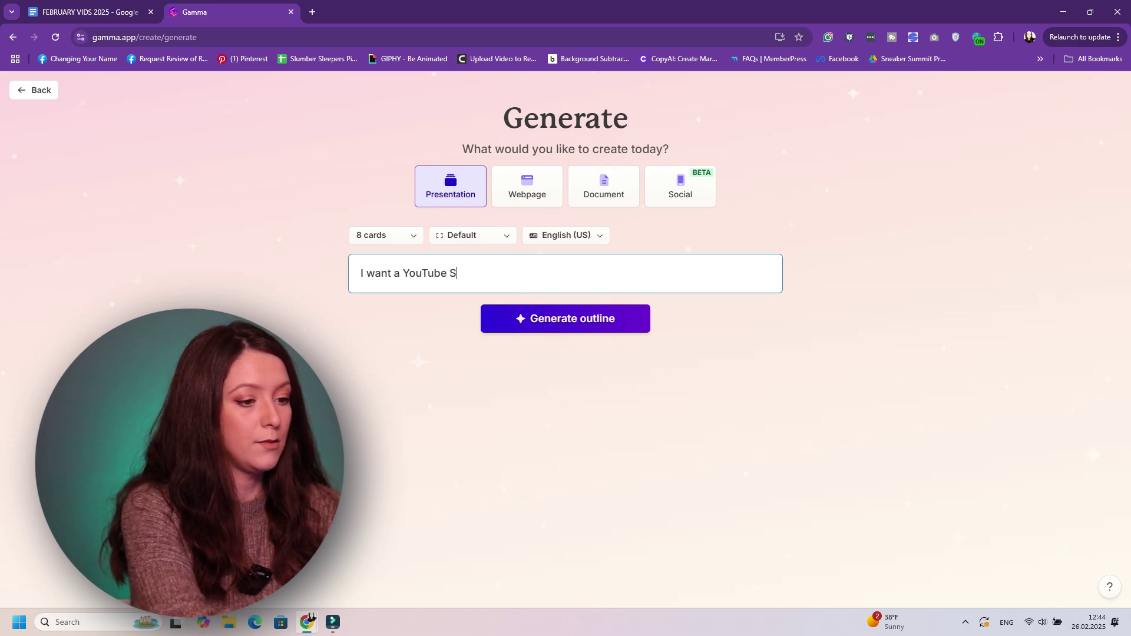
pyautogui.write('EO lesson - teach people how to')
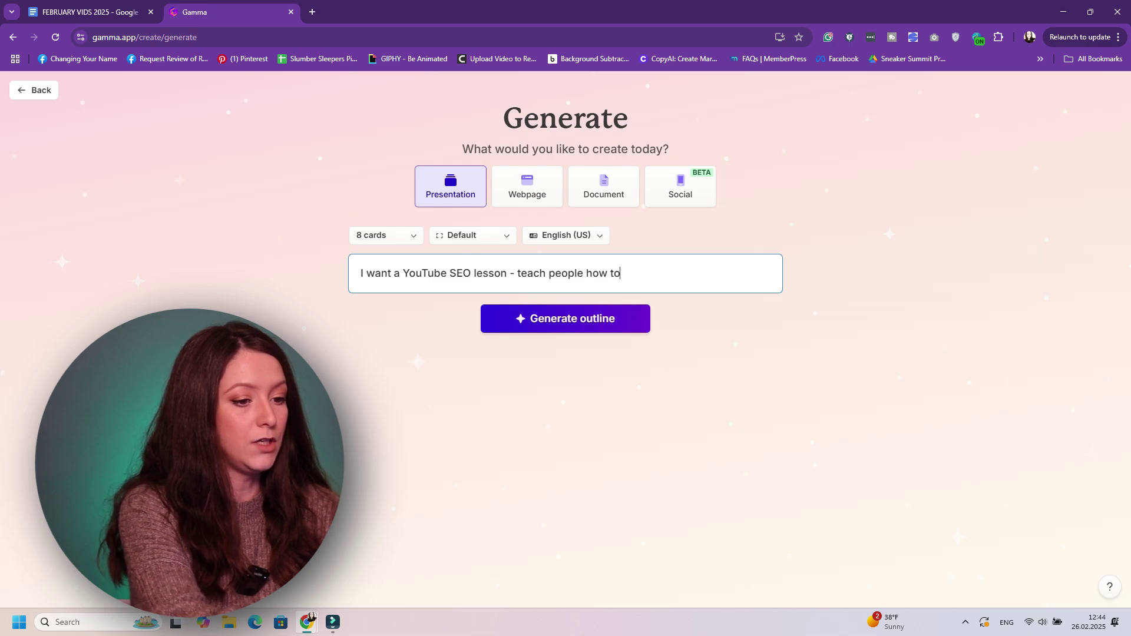
pyautogui.write(' optimize their yo')
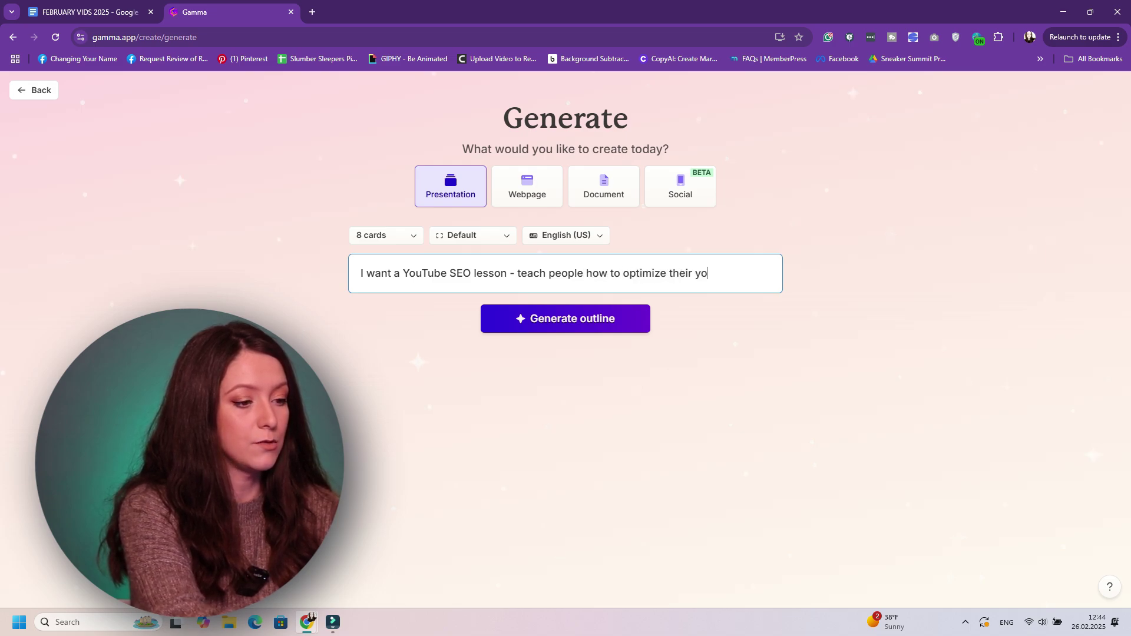
pyautogui.write('utube video title')
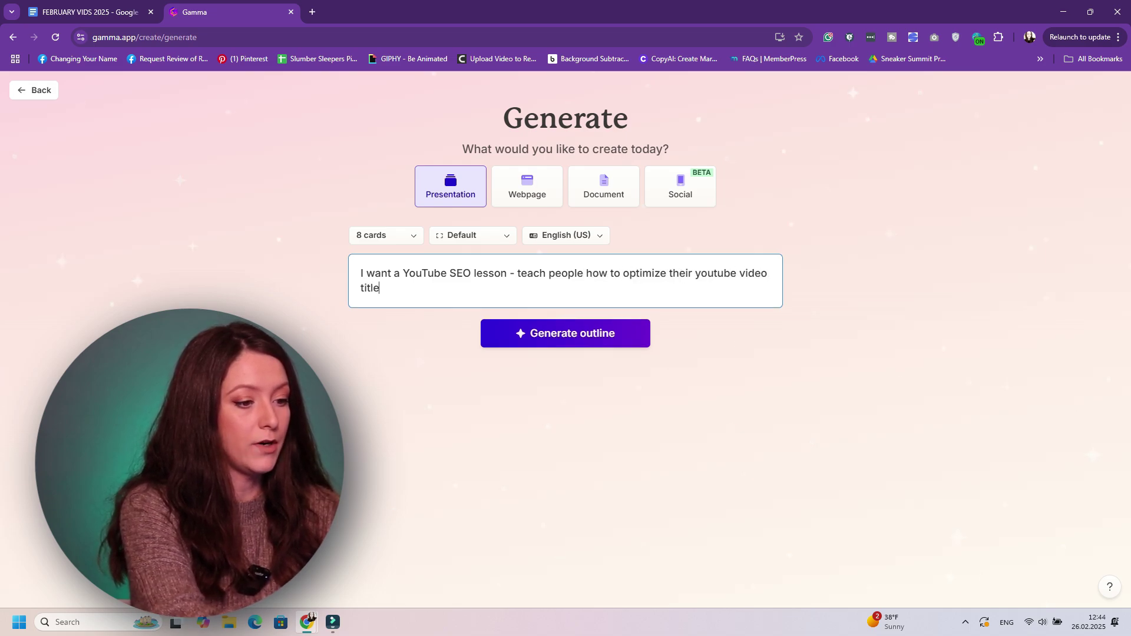
pyautogui.write('s and description')
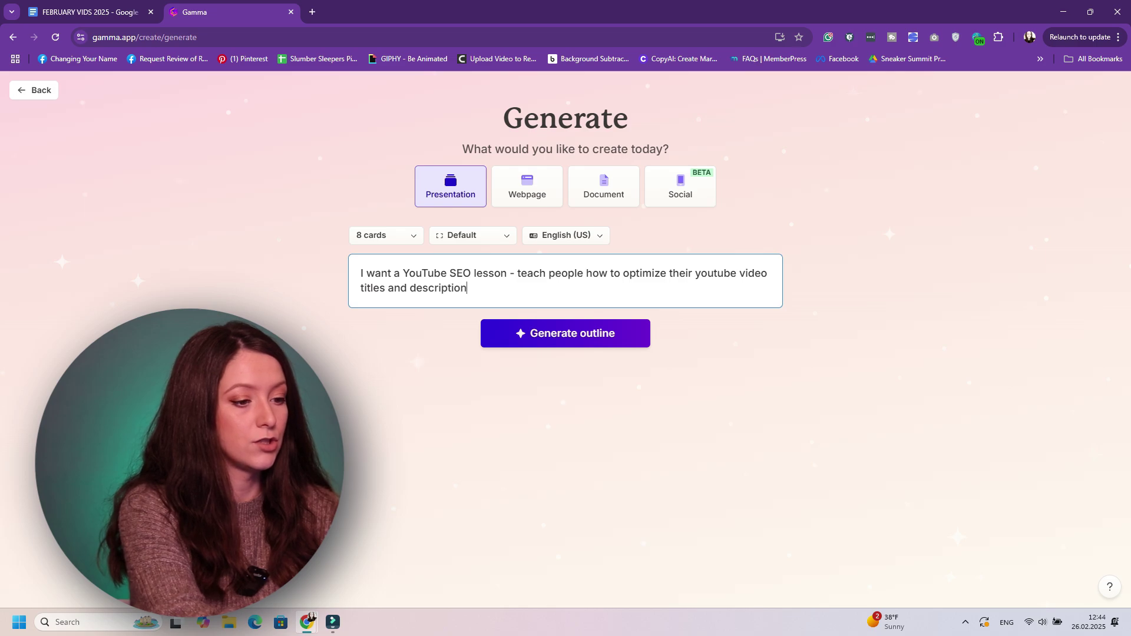
pyautogui.write('s with highly searched keywords')
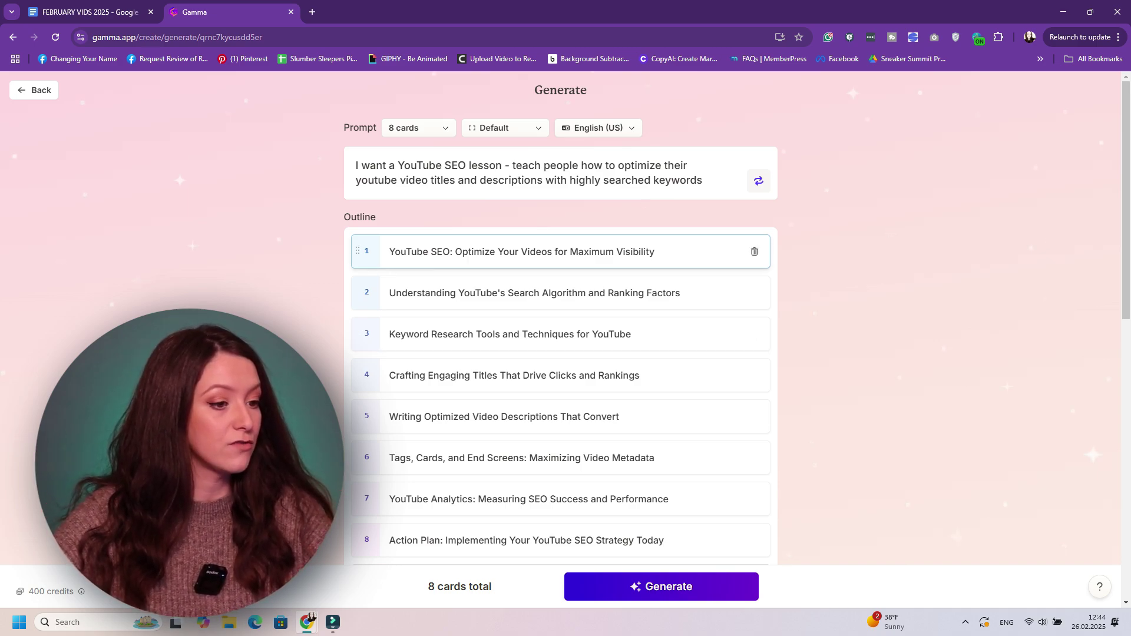
# Review the generated card outline and apply the Sanguine theme to the presentation
pyautogui.moveTo(560, 272)
pyautogui.scroll(-1, 560, 272)
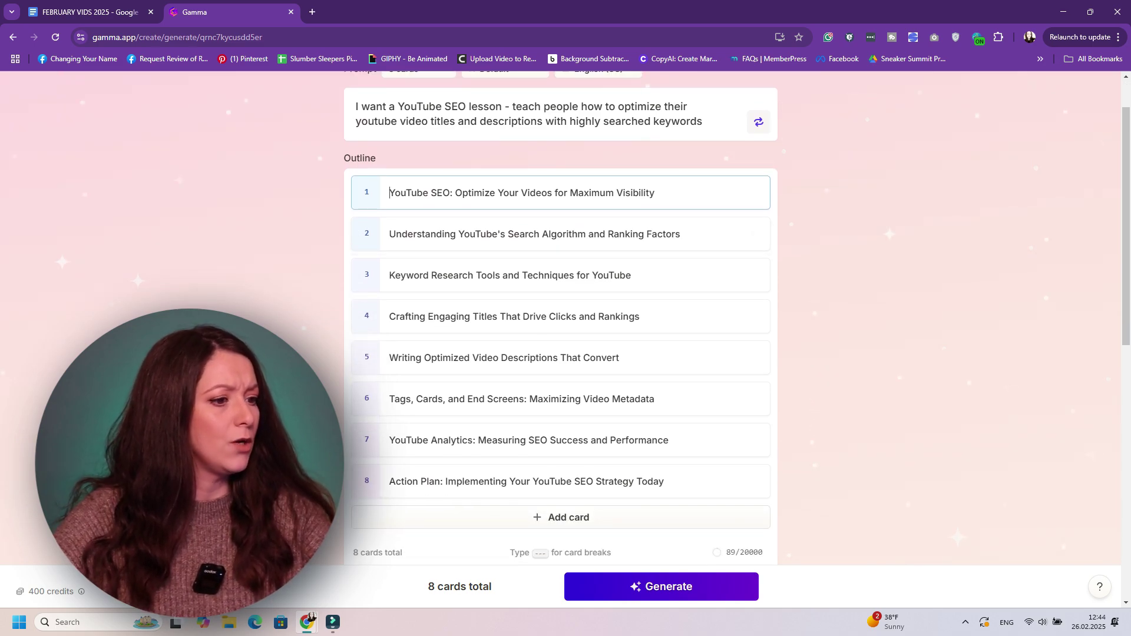
pyautogui.scroll(-1, 560, 235)
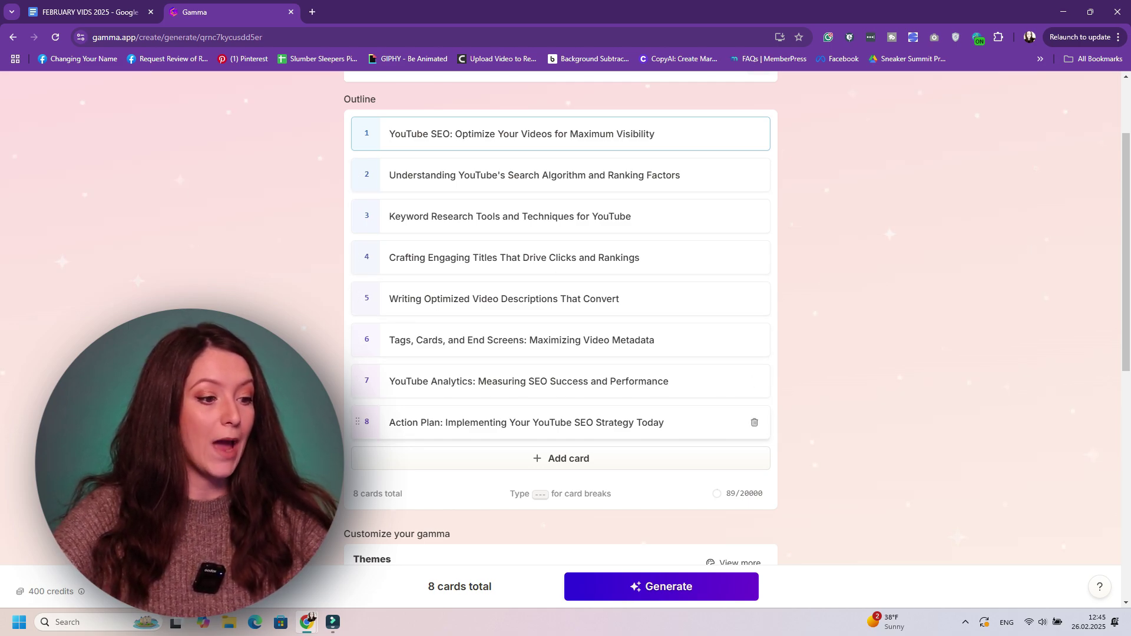
pyautogui.scroll(-1, 560, 422)
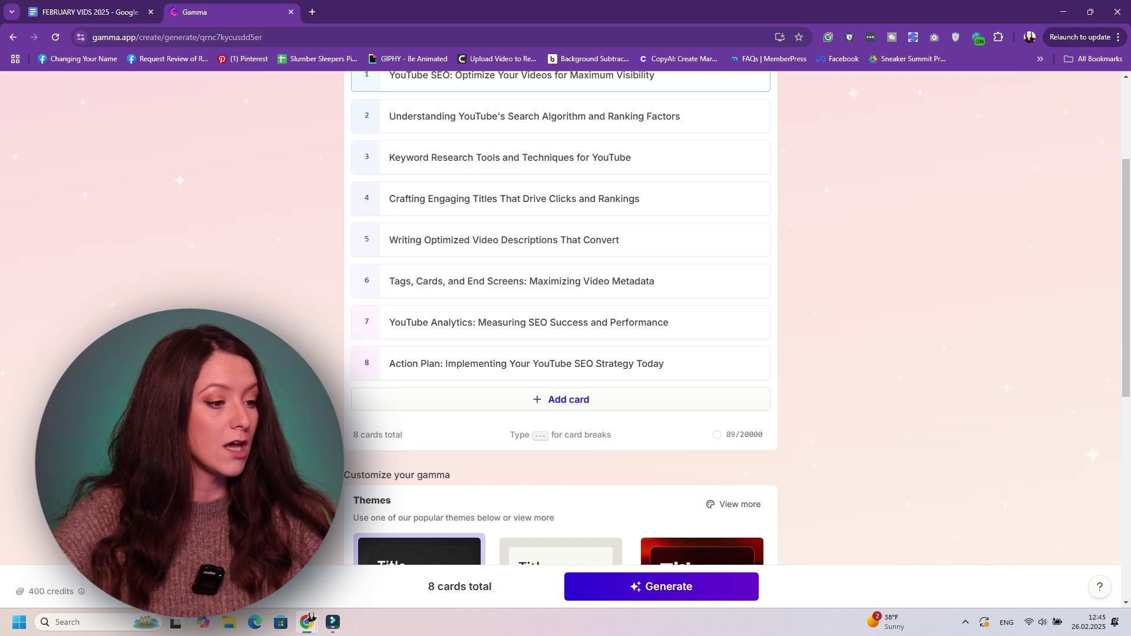
pyautogui.scroll(-3, 560, 353)
pyautogui.scroll(-2, 560, 354)
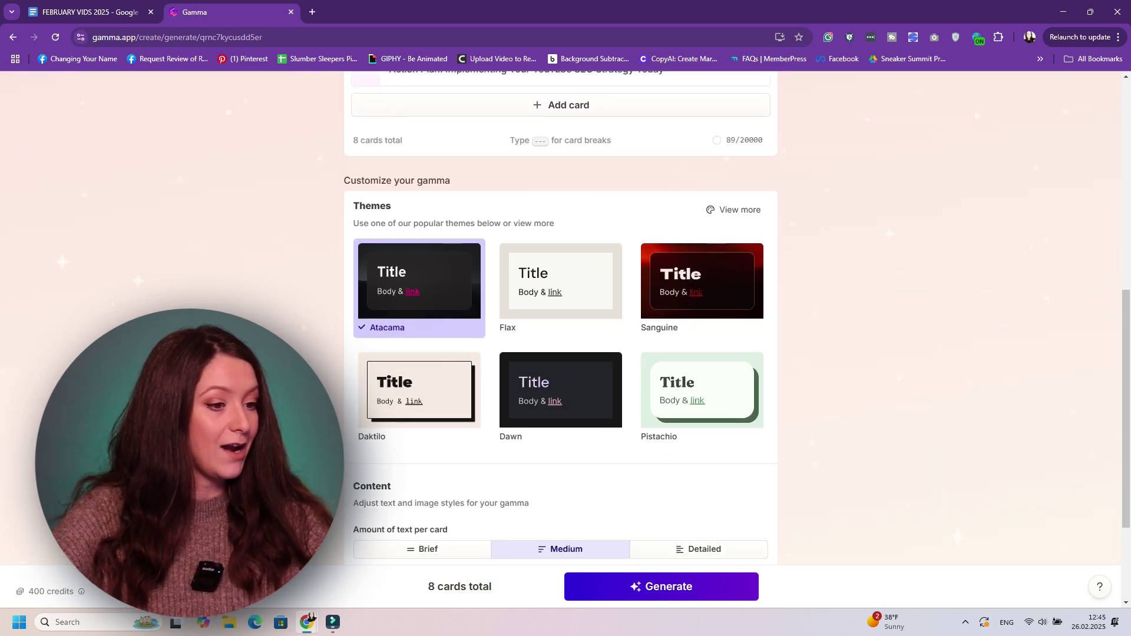
pyautogui.click(702, 289)
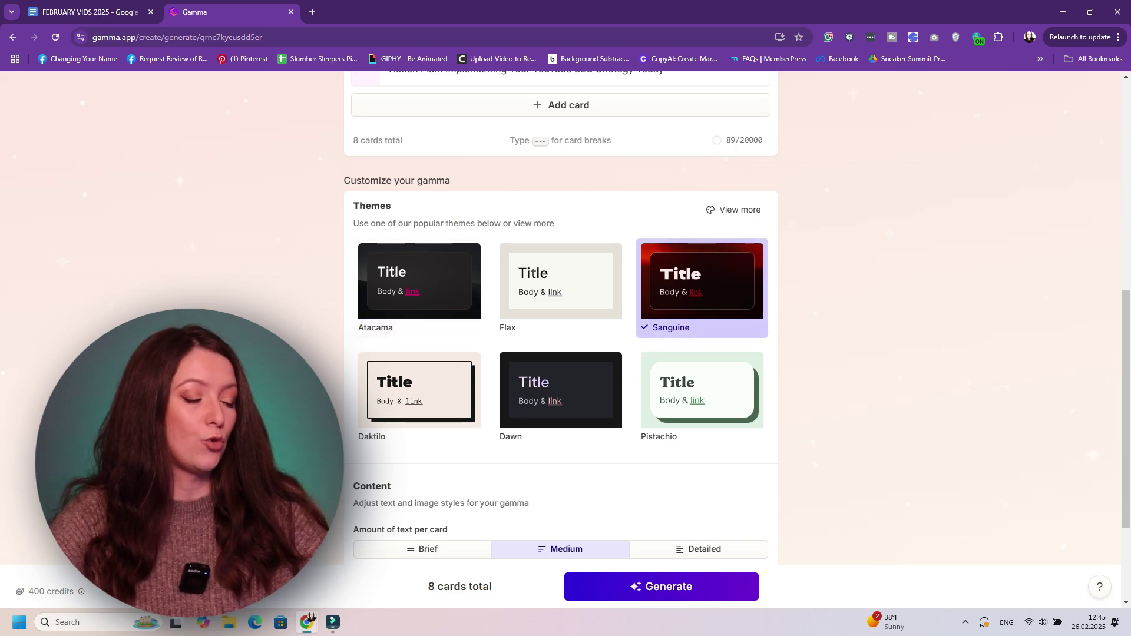
# Look over the image source and AI image model options, and generate the presentation
pyautogui.scroll(-3, 560, 318)
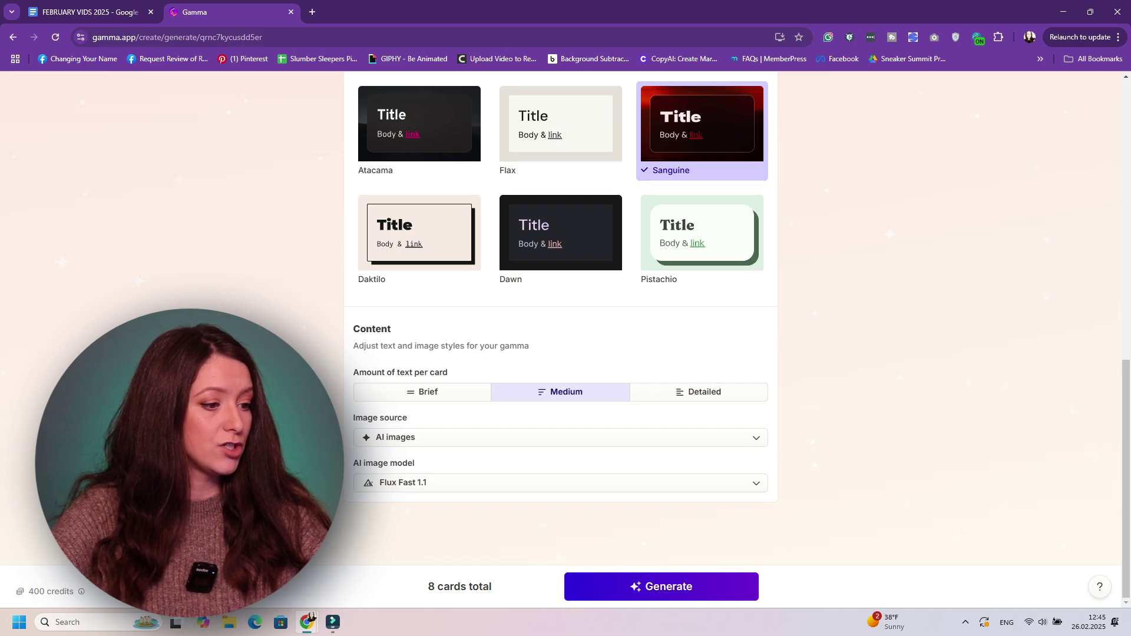
pyautogui.click(560, 437)
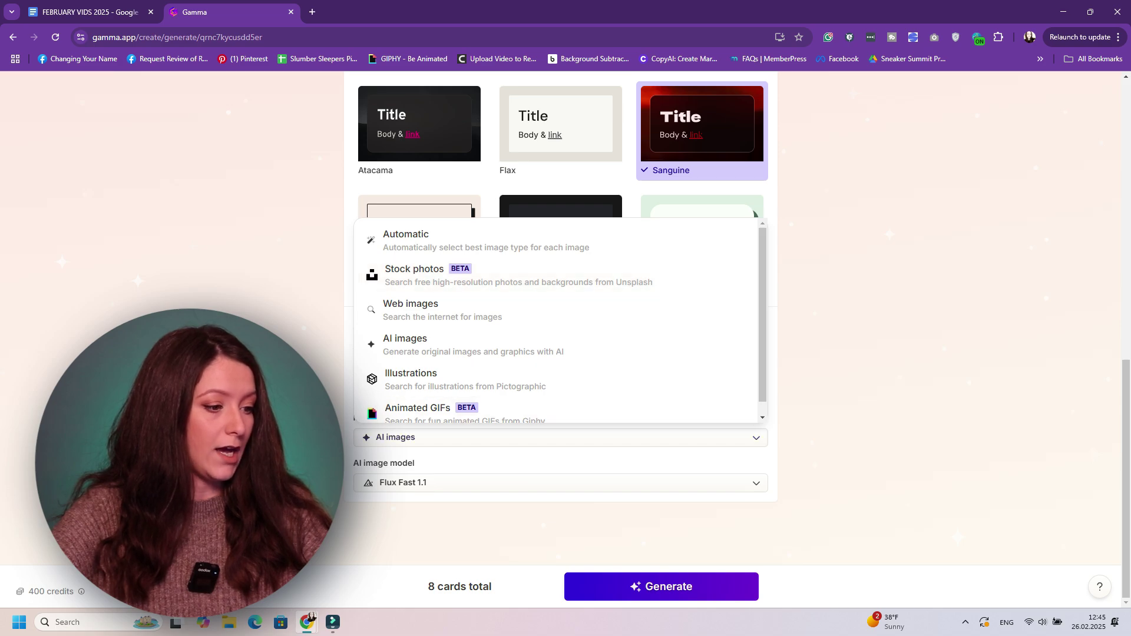
pyautogui.click(560, 438)
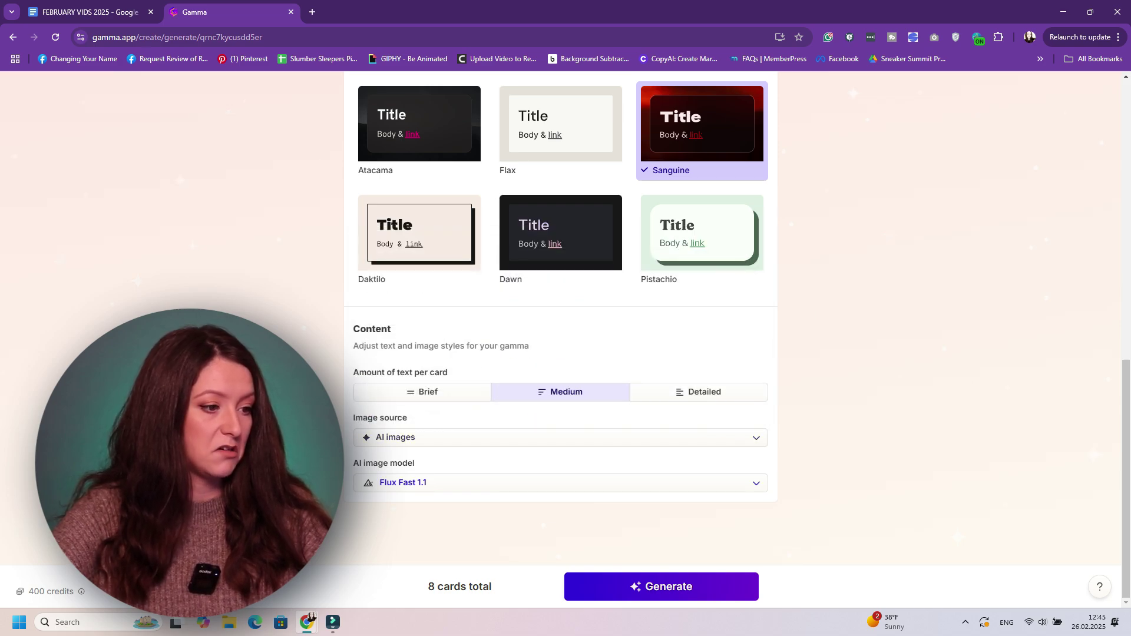
pyautogui.click(561, 483)
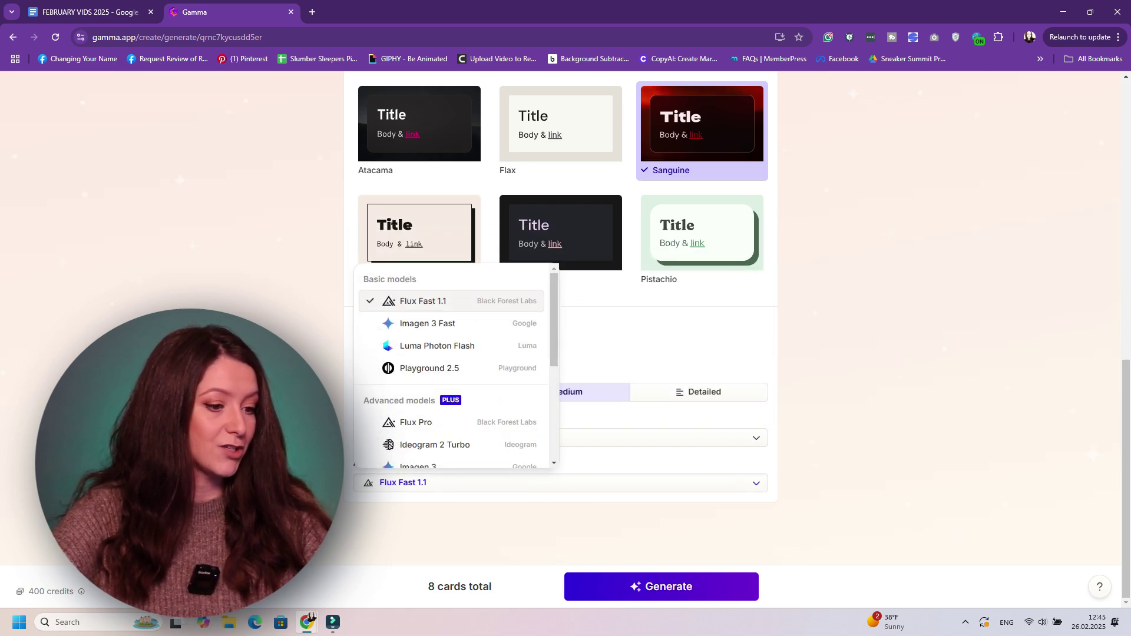
pyautogui.press('Escape')
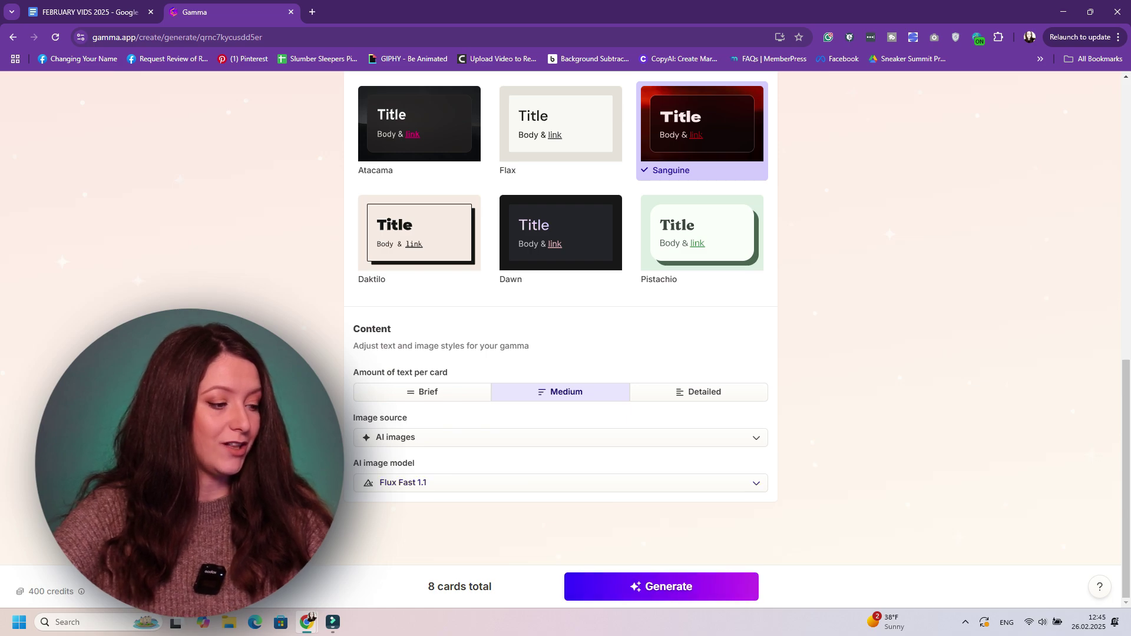
pyautogui.click(662, 587)
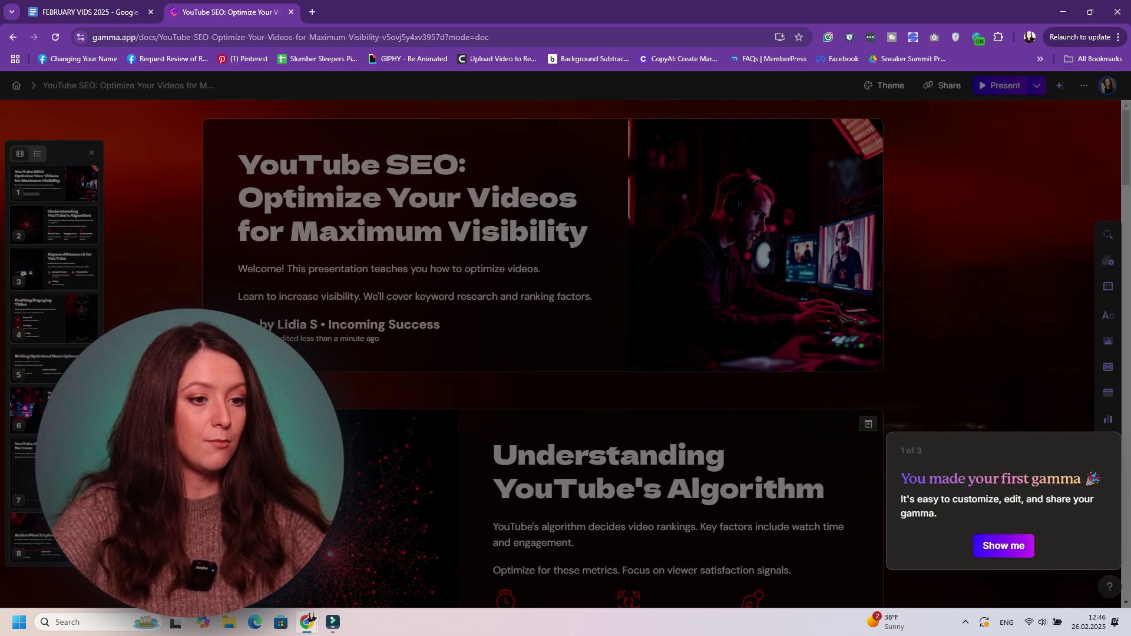
# Start the introductory tour and review the slides in presentation mode, from Keyword Research for YouTube through YouTube Analytics: Measuring Success
pyautogui.click(1003, 546)
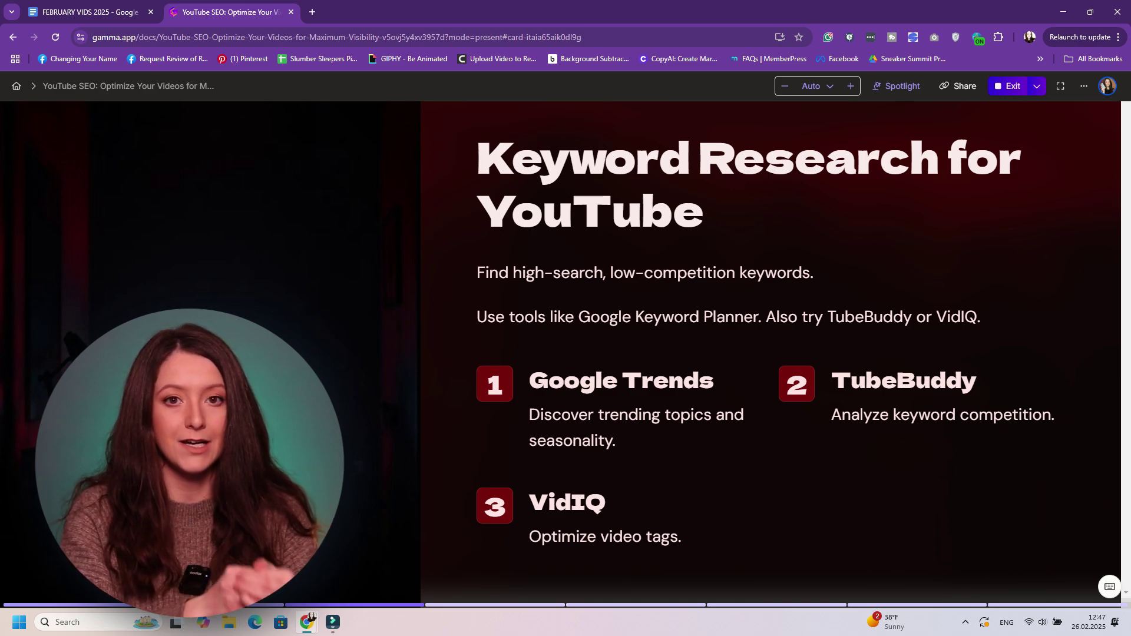
pyautogui.press('Right')
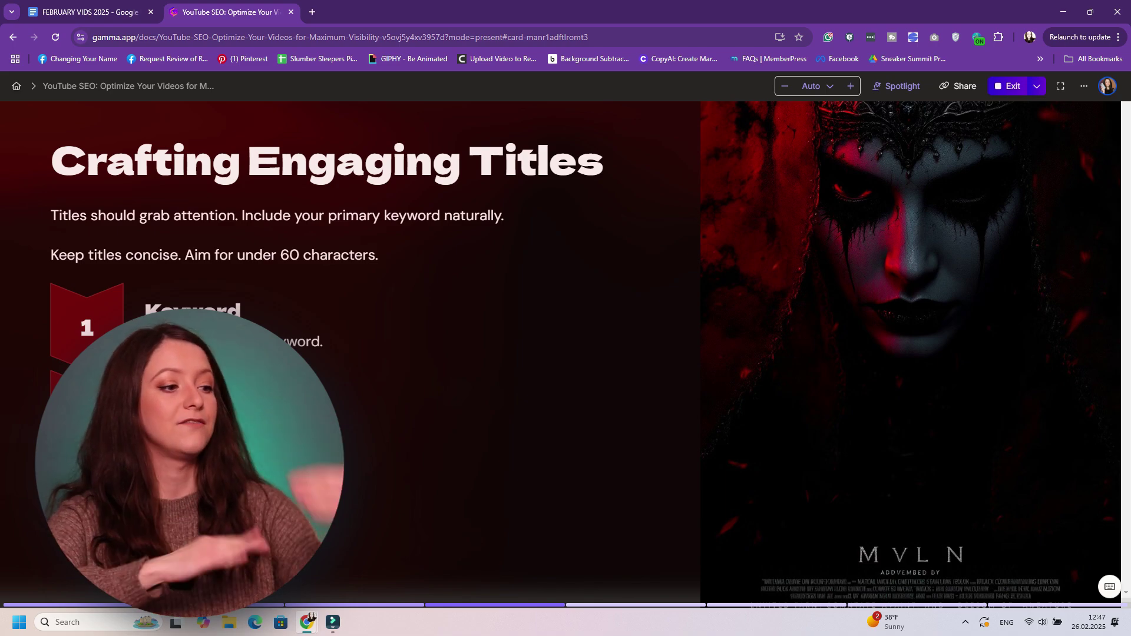
pyautogui.press('Right')
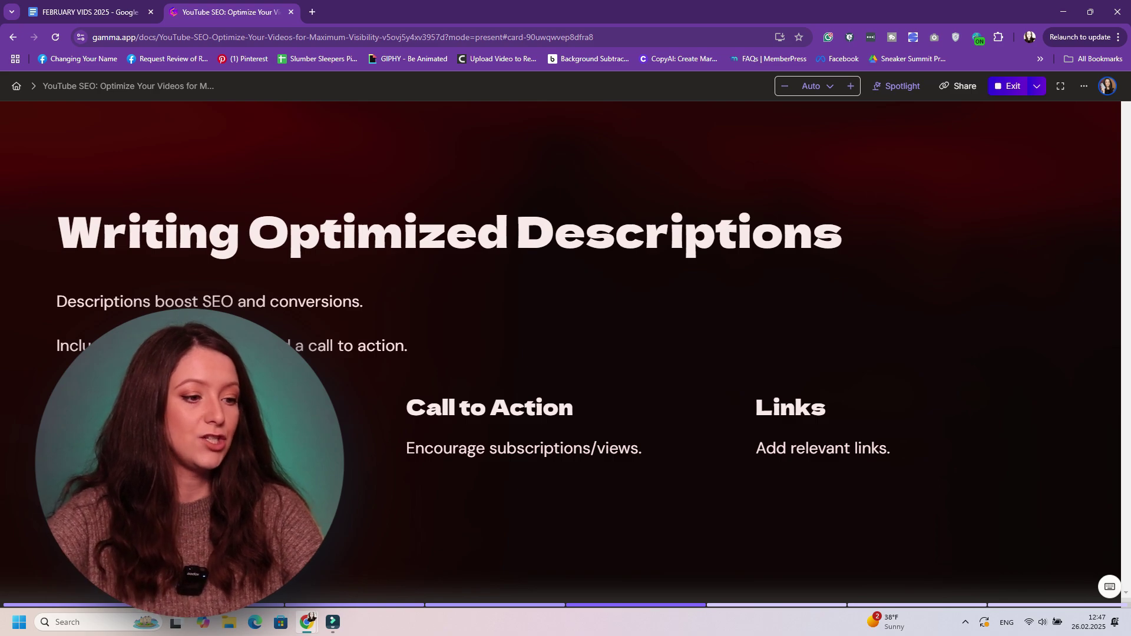
pyautogui.press('Right')
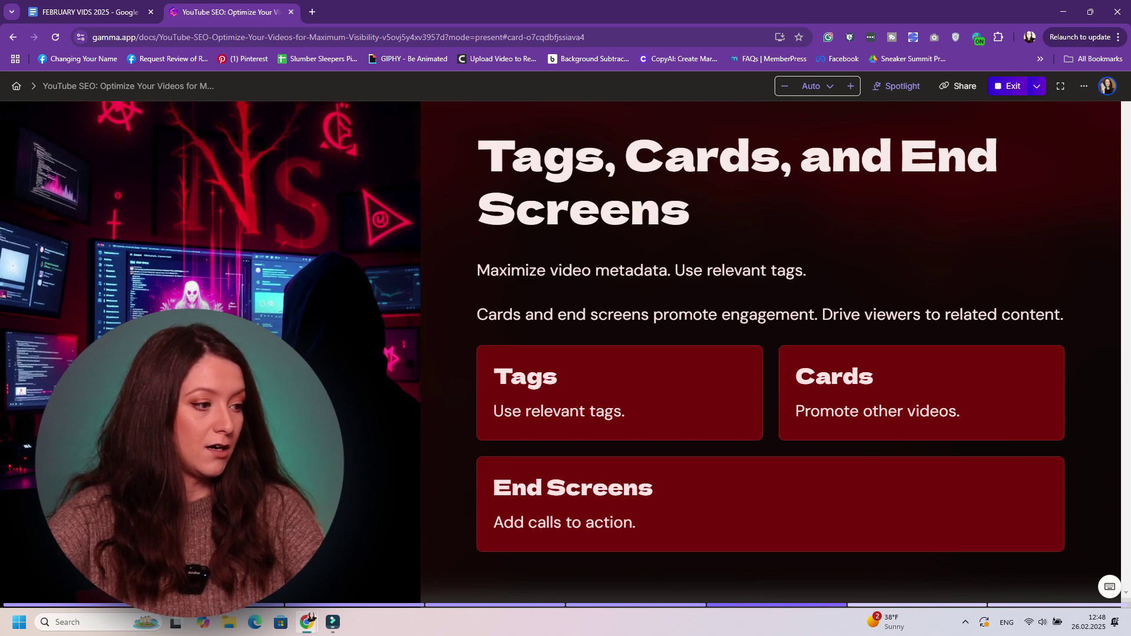
pyautogui.press('Right')
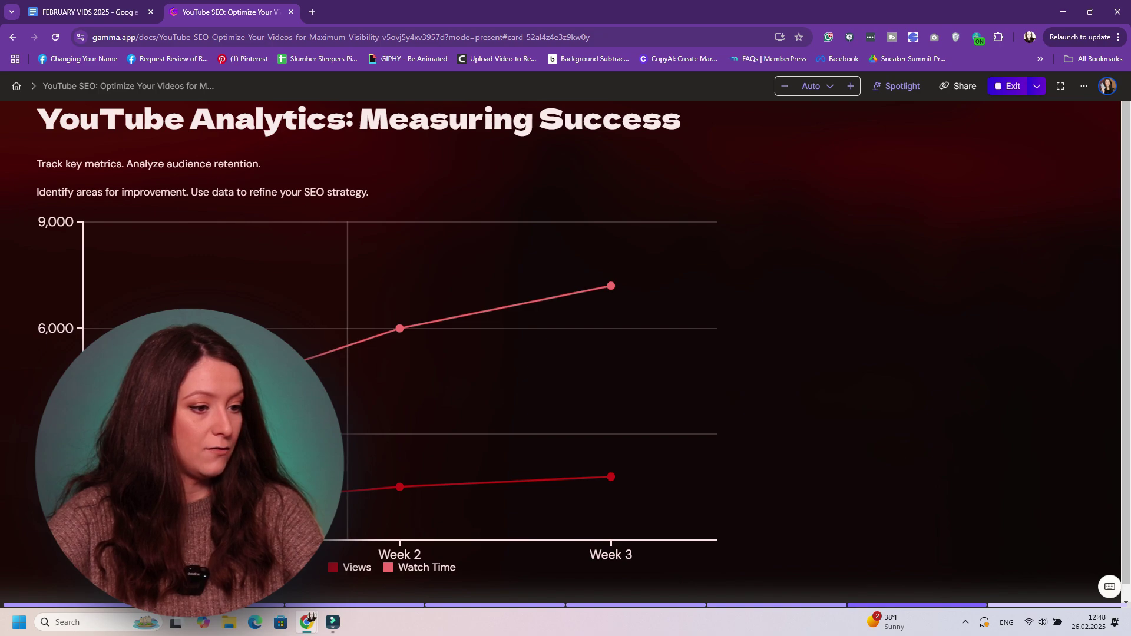
# Inspect the weekly data points on the YouTube Analytics chart, view the Action Plan slide, and exit presentation mode
pyautogui.moveTo(610, 307)
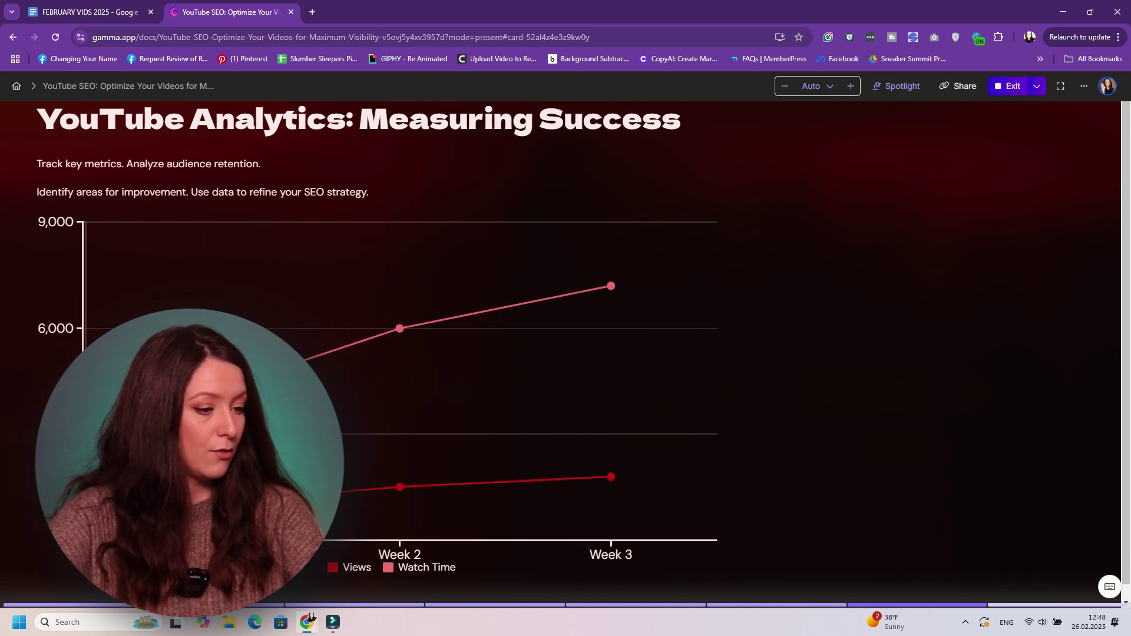
pyautogui.moveTo(448, 389)
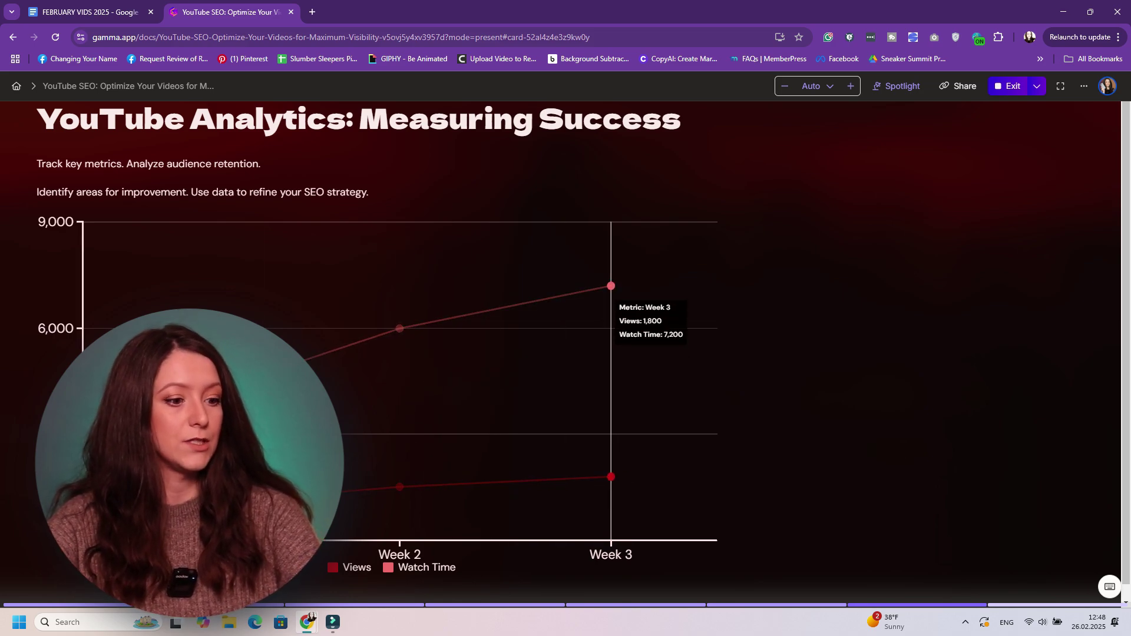
pyautogui.moveTo(484, 265)
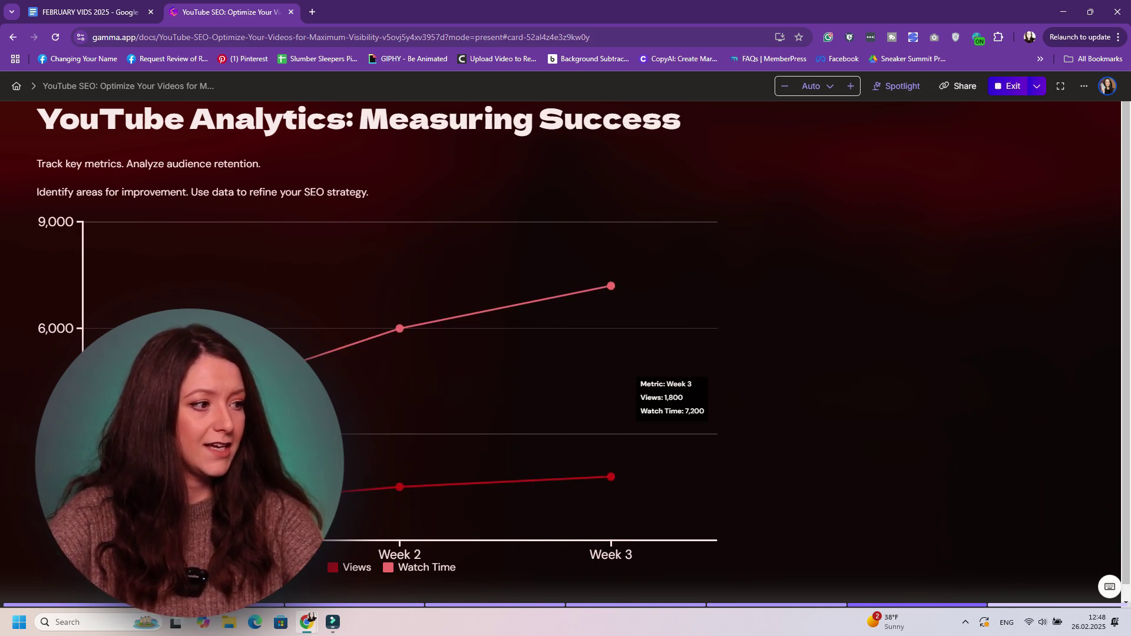
pyautogui.press('Right')
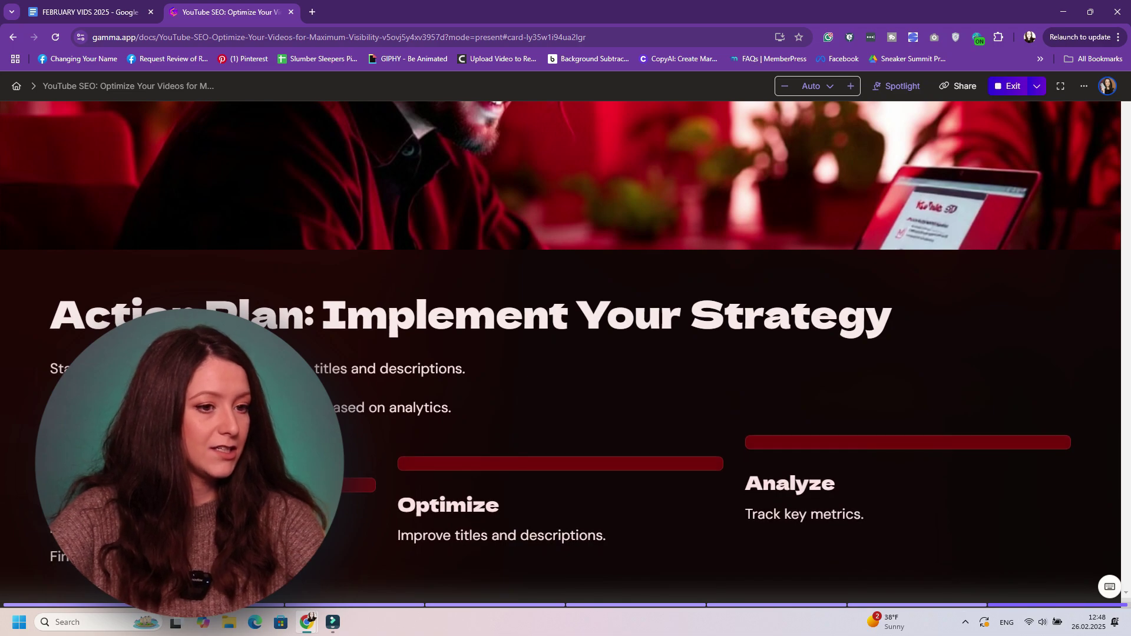
pyautogui.press('Escape')
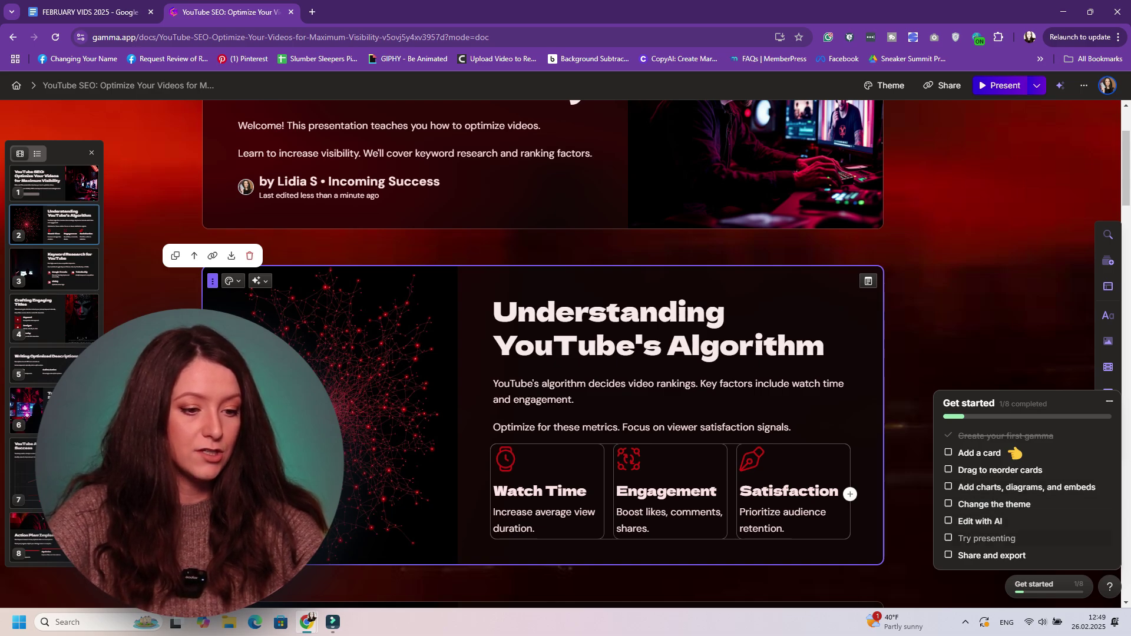
# Switch the presentation to the Serene theme and look over the restyled cards down to the end
pyautogui.scroll(3, 524, 353)
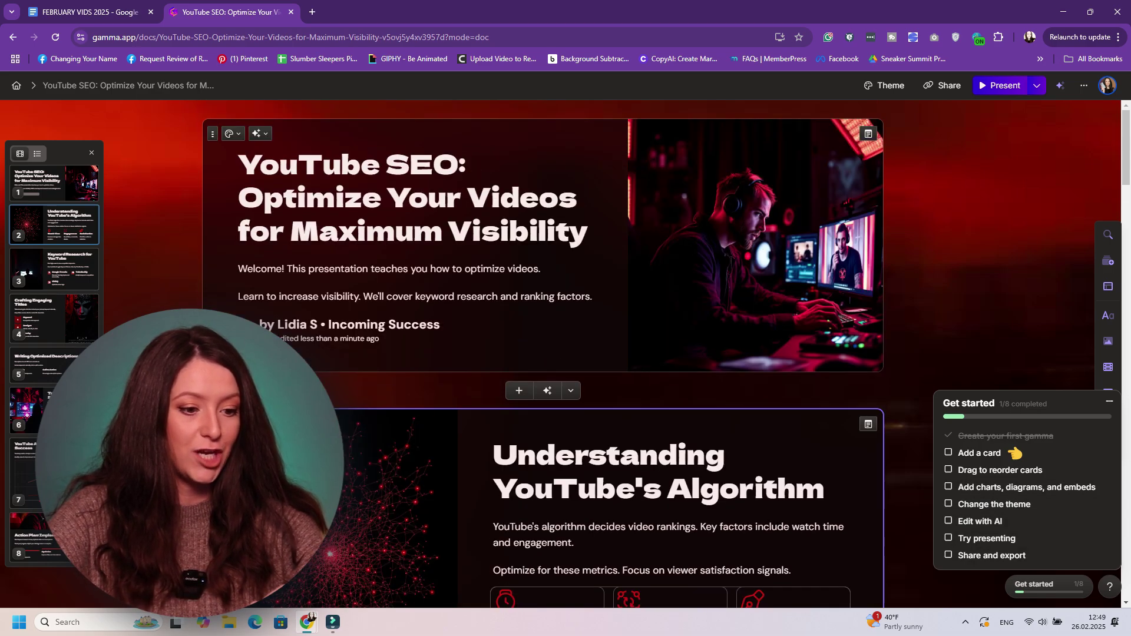
pyautogui.click(883, 86)
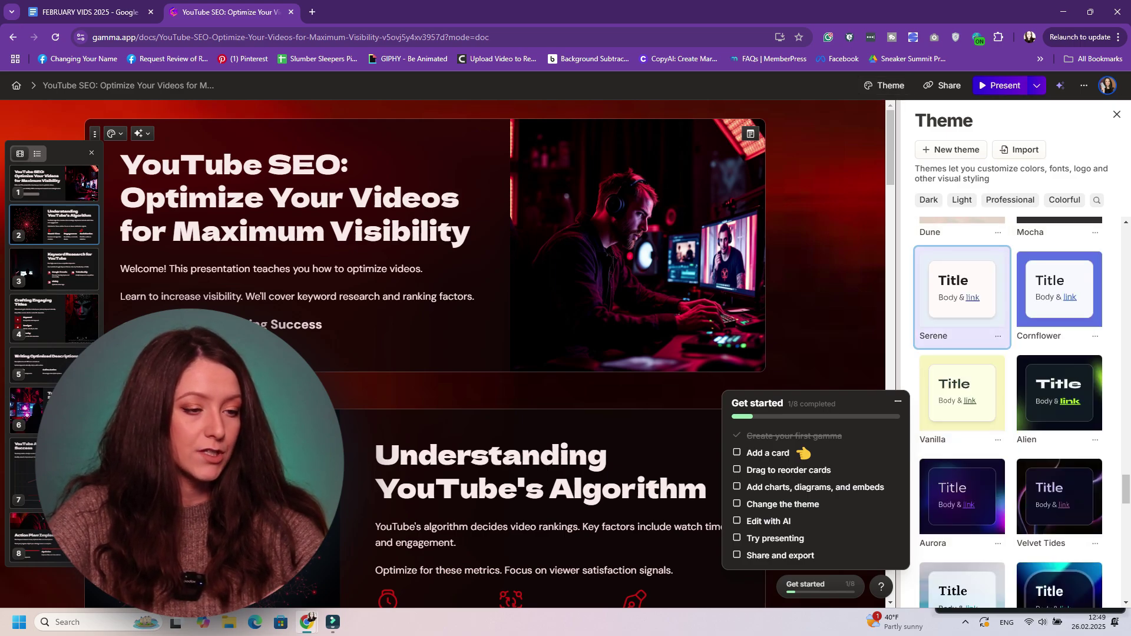
pyautogui.click(962, 289)
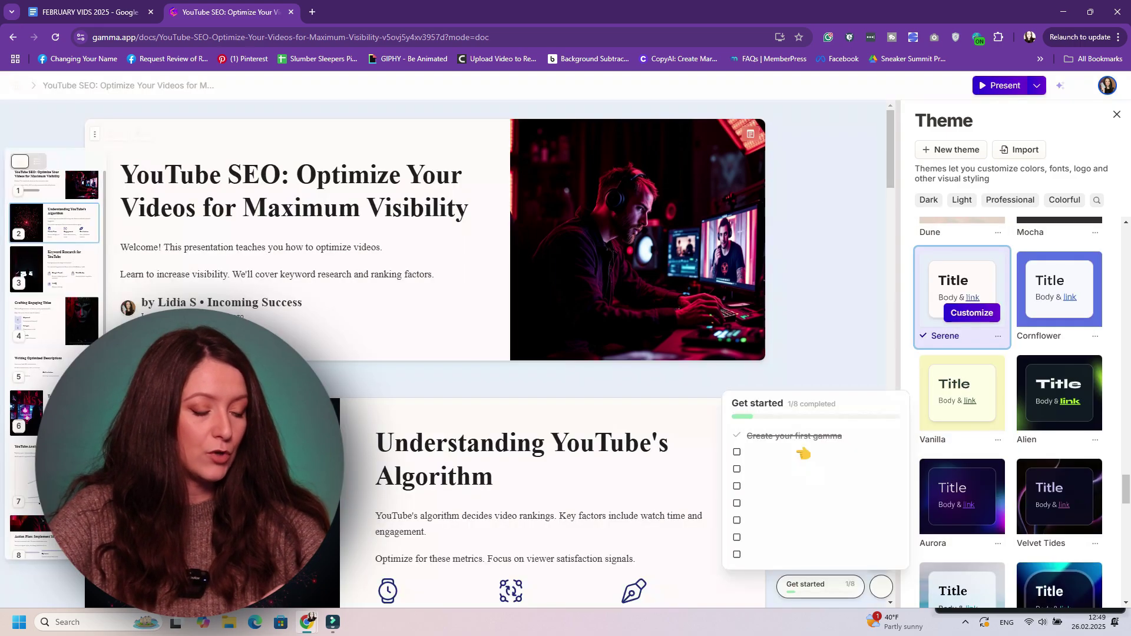
pyautogui.scroll(-5, 489, 353)
pyautogui.scroll(-20, 424, 354)
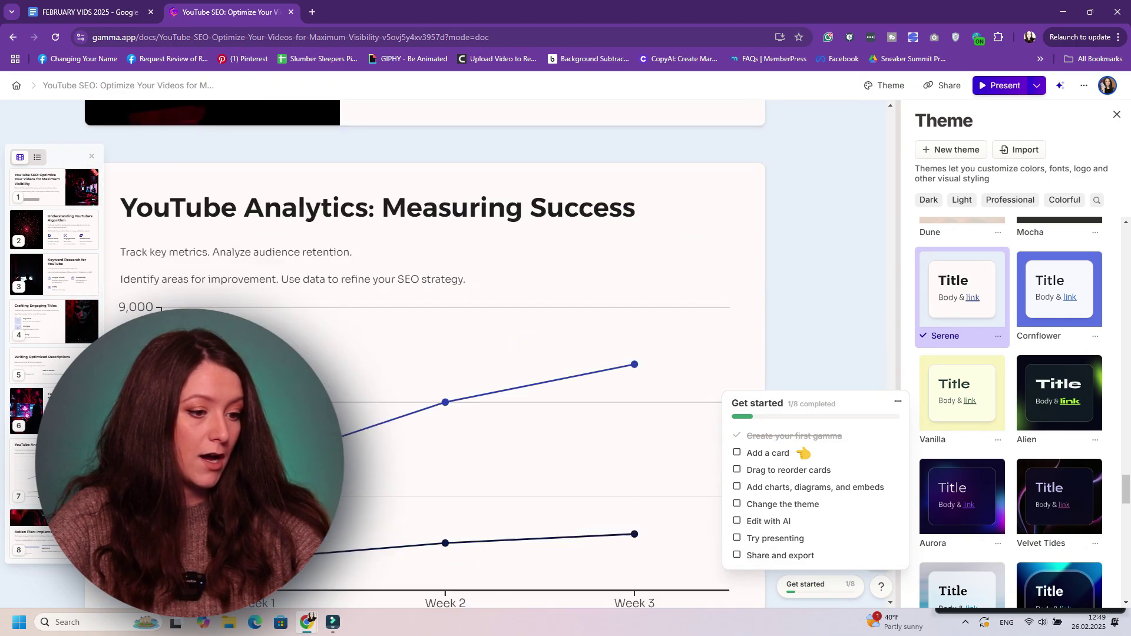
pyautogui.scroll(-5, 424, 353)
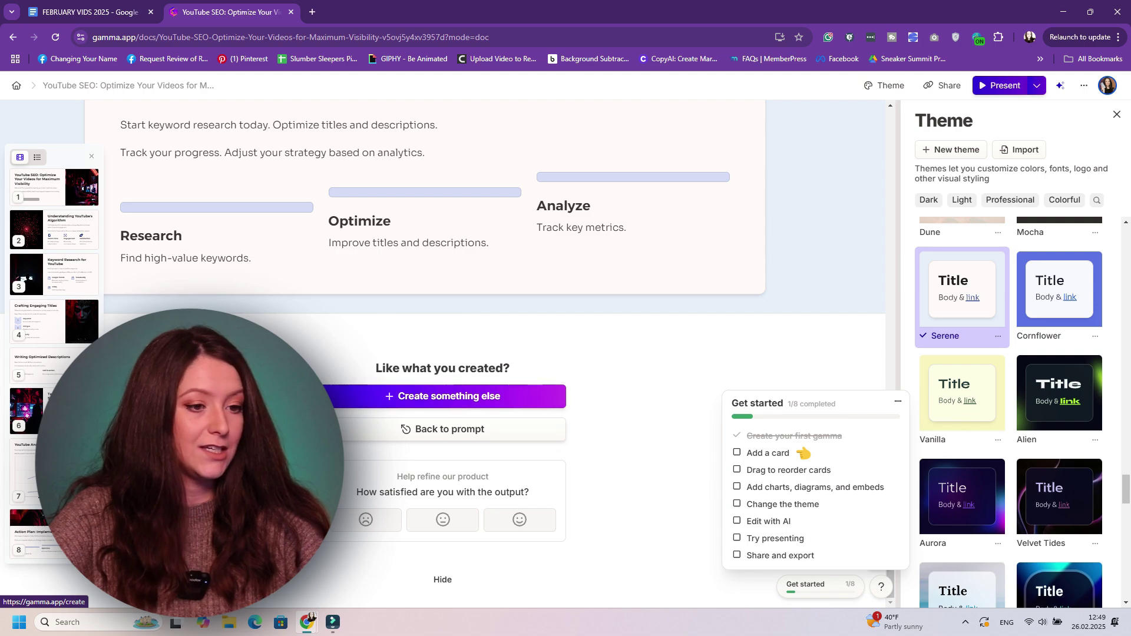
pyautogui.scroll(15, 424, 354)
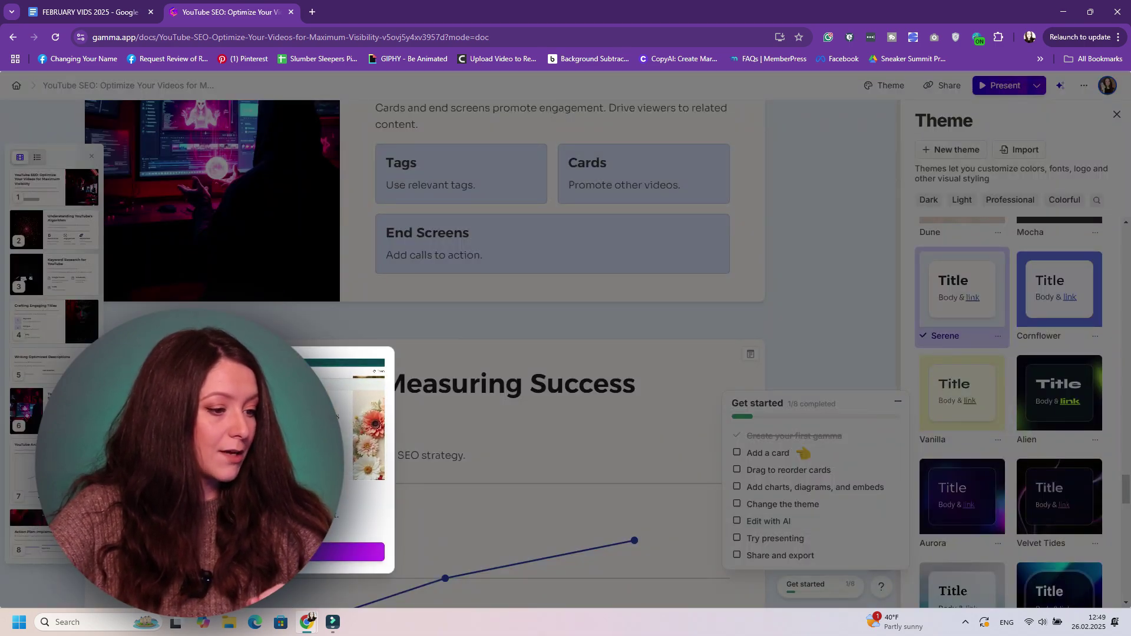
# Dismiss the feature tip and have AI make the text of the first card more specific
pyautogui.click(348, 552)
pyautogui.scroll(15, 424, 354)
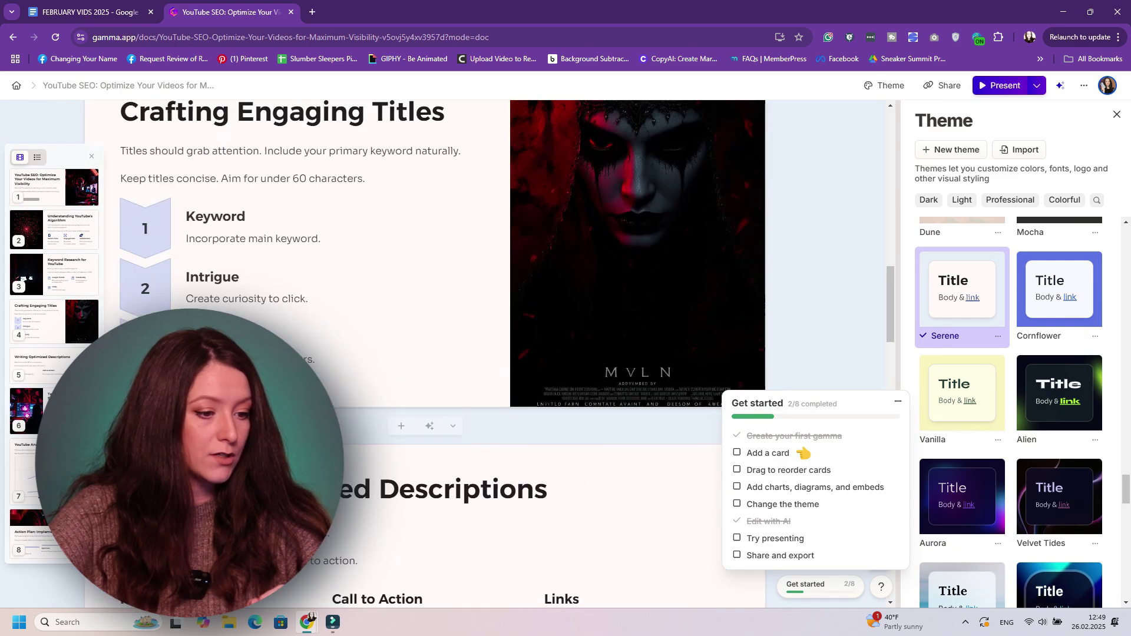
pyautogui.scroll(2, 424, 354)
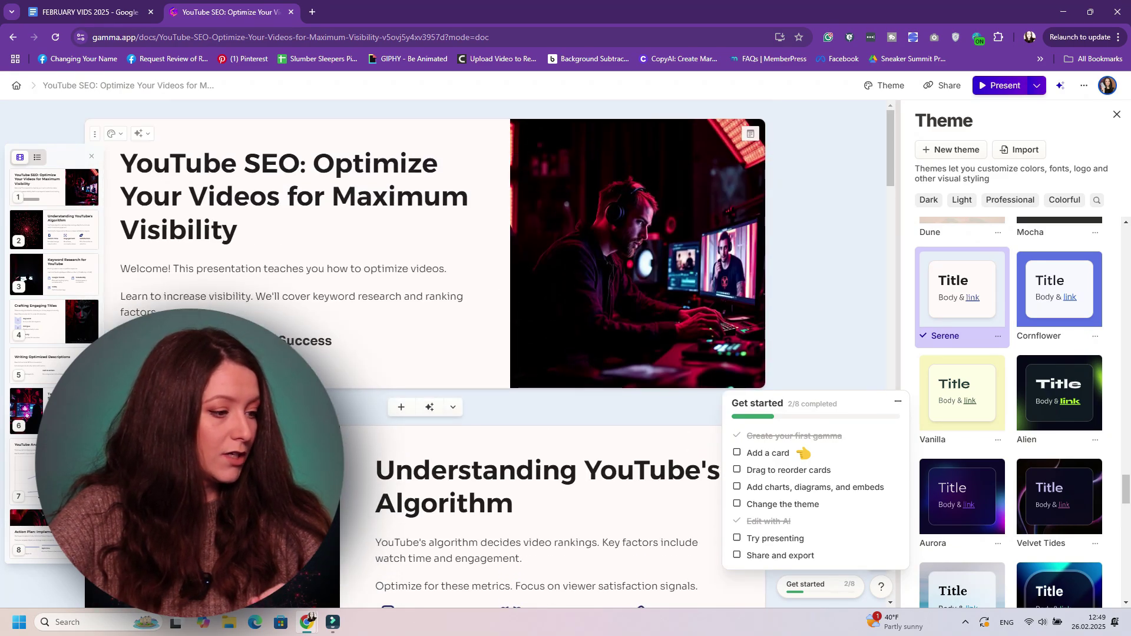
pyautogui.click(141, 134)
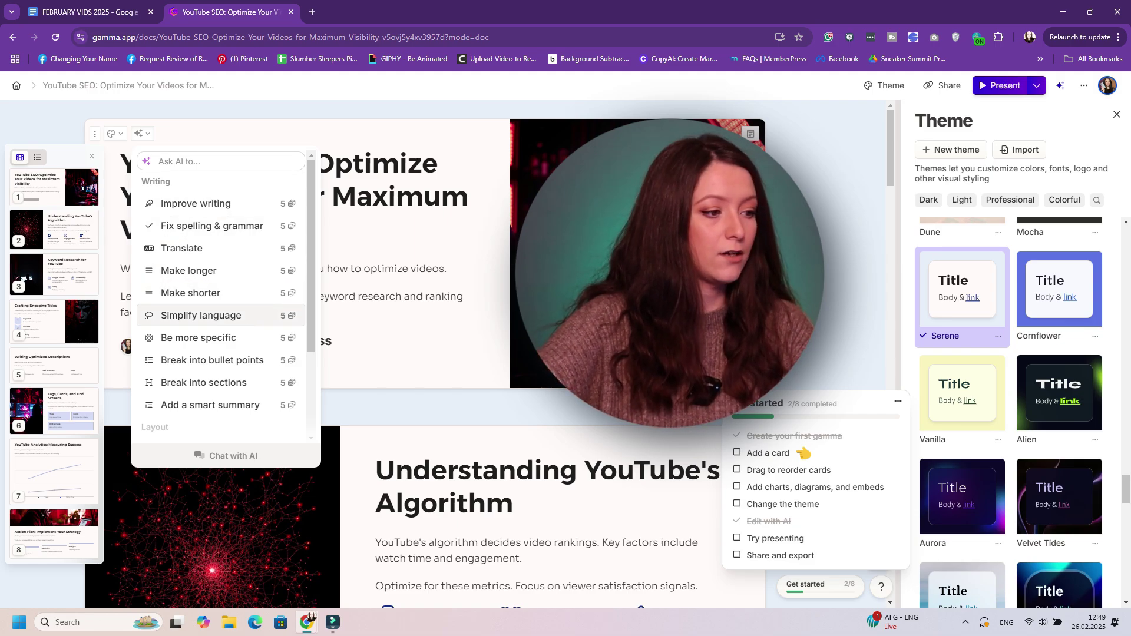
pyautogui.click(199, 338)
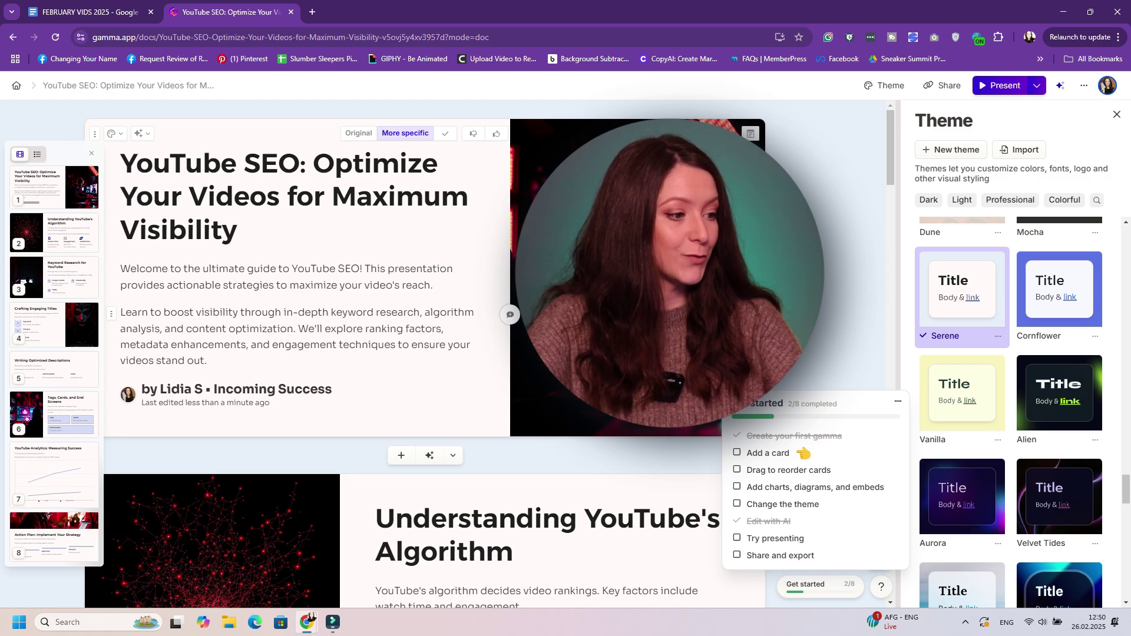
# Have AI break the first card's text into bullet points
pyautogui.click(141, 133)
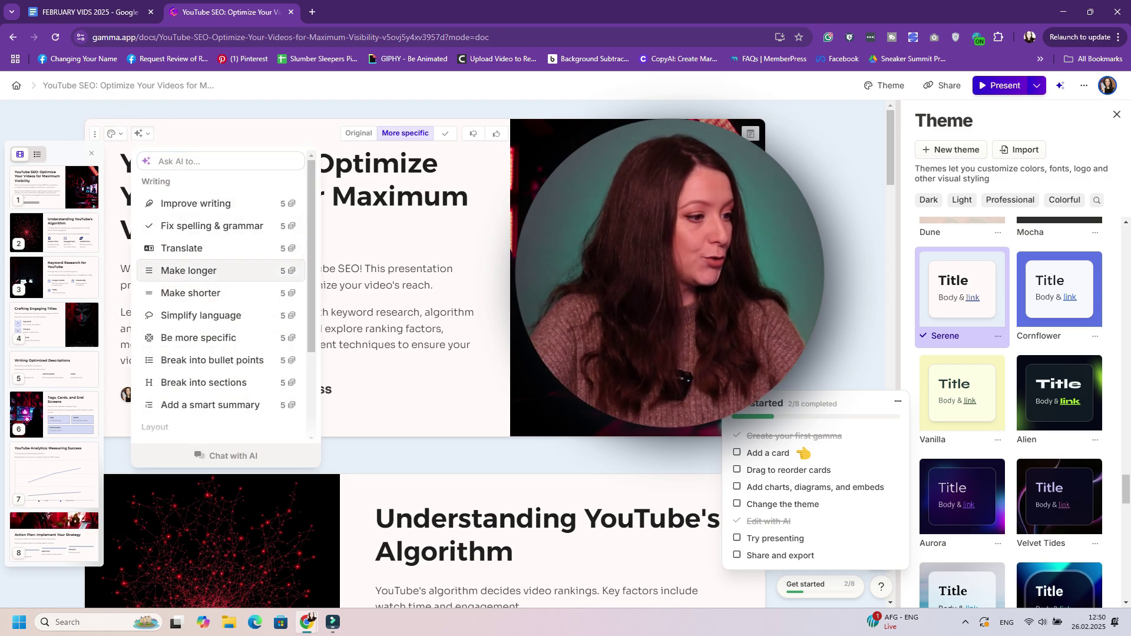
pyautogui.scroll(-2, 221, 268)
pyautogui.click(211, 242)
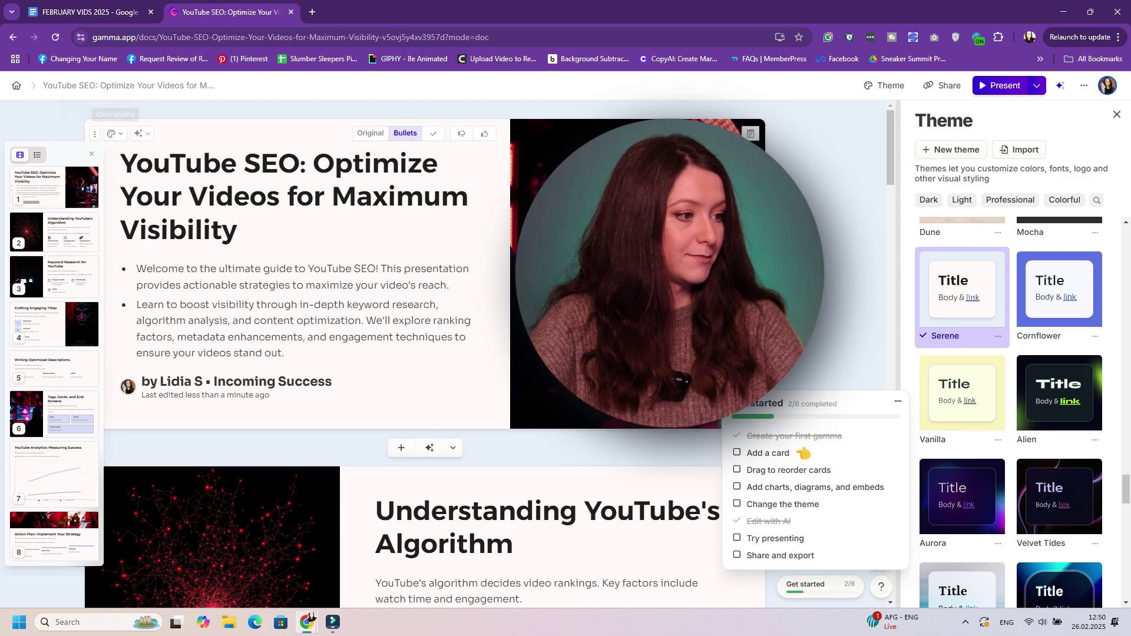
# Look over the AI writing and layout options available for the first card without applying any
pyautogui.click(141, 133)
pyautogui.scroll(-3, 226, 295)
pyautogui.scroll(-1, 226, 334)
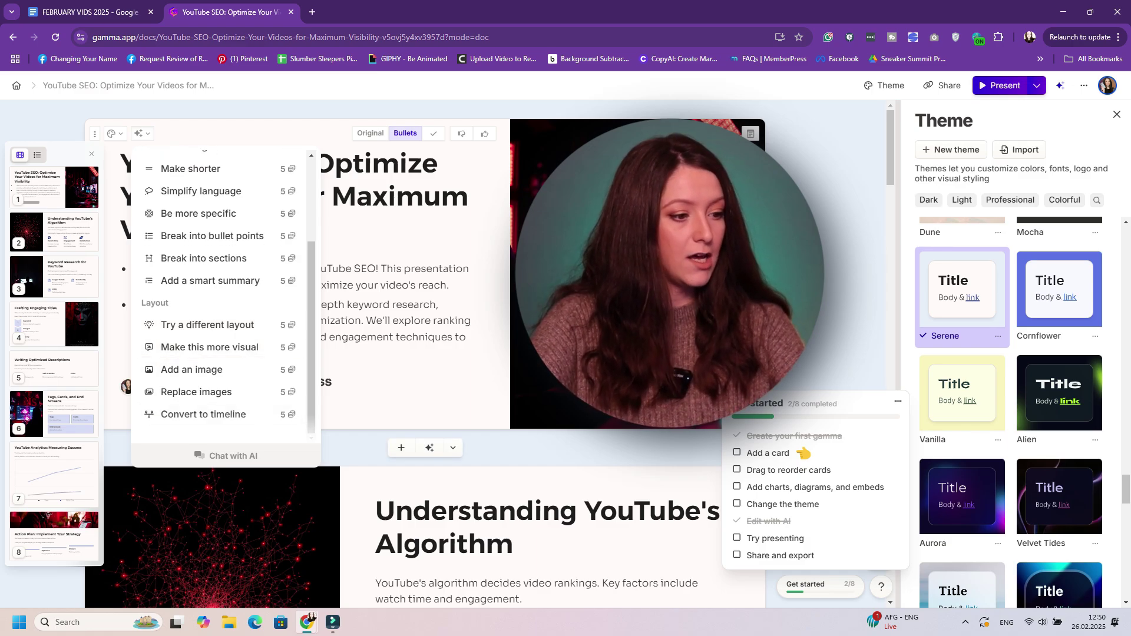
pyautogui.press('Escape')
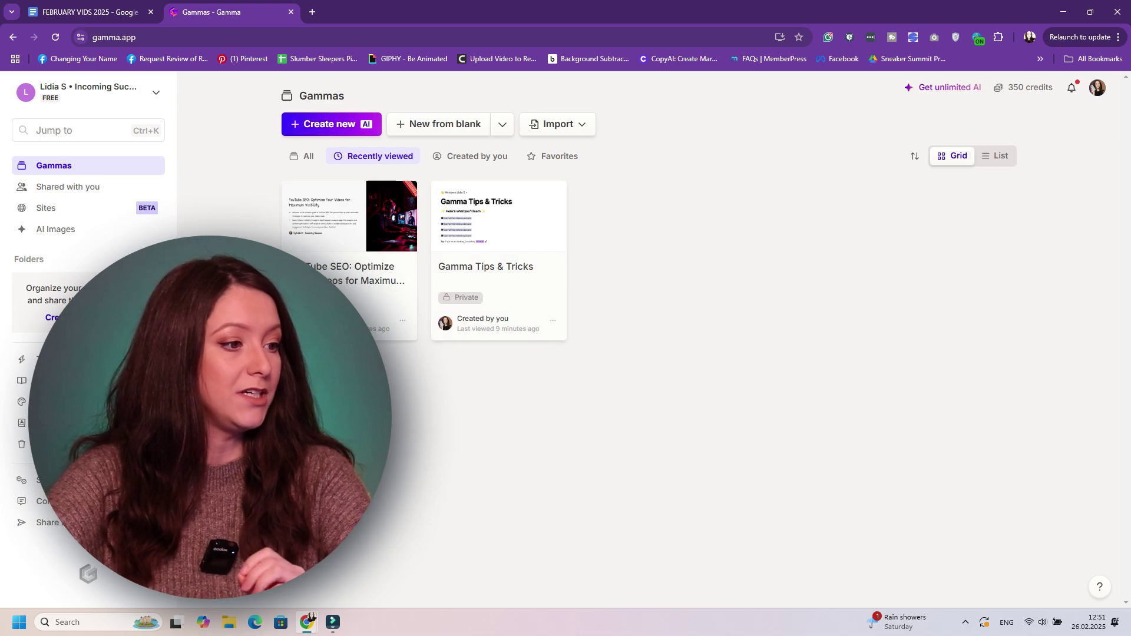
# Start a new AI-generated webpage with the prompt "sales funnel for a youtube marketing course" and generate its outline
pyautogui.click(332, 124)
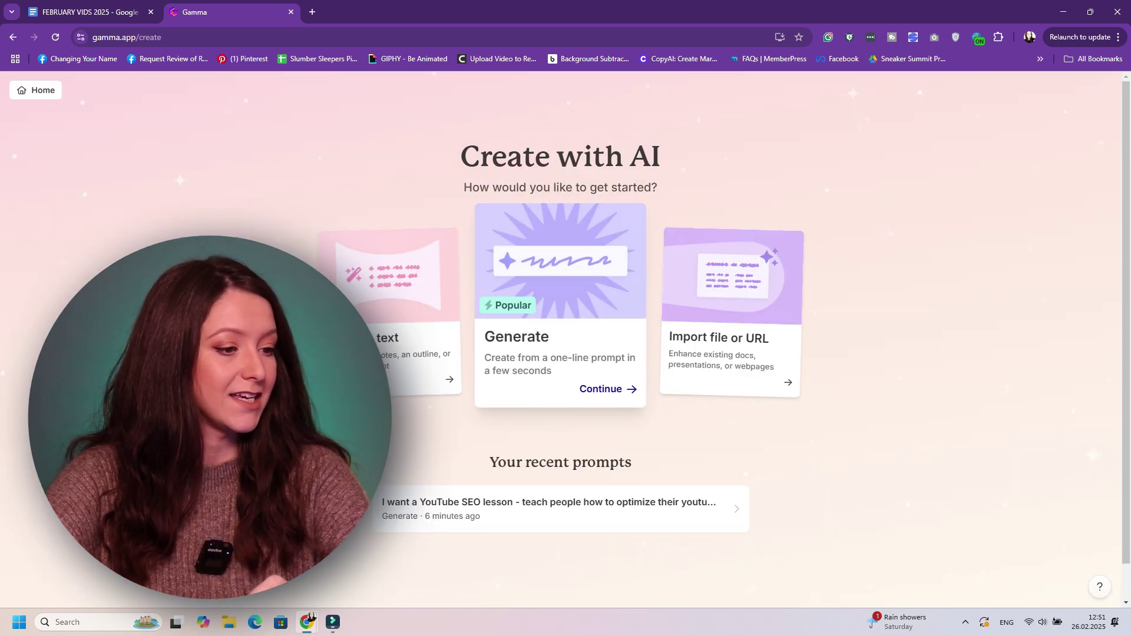
pyautogui.click(560, 368)
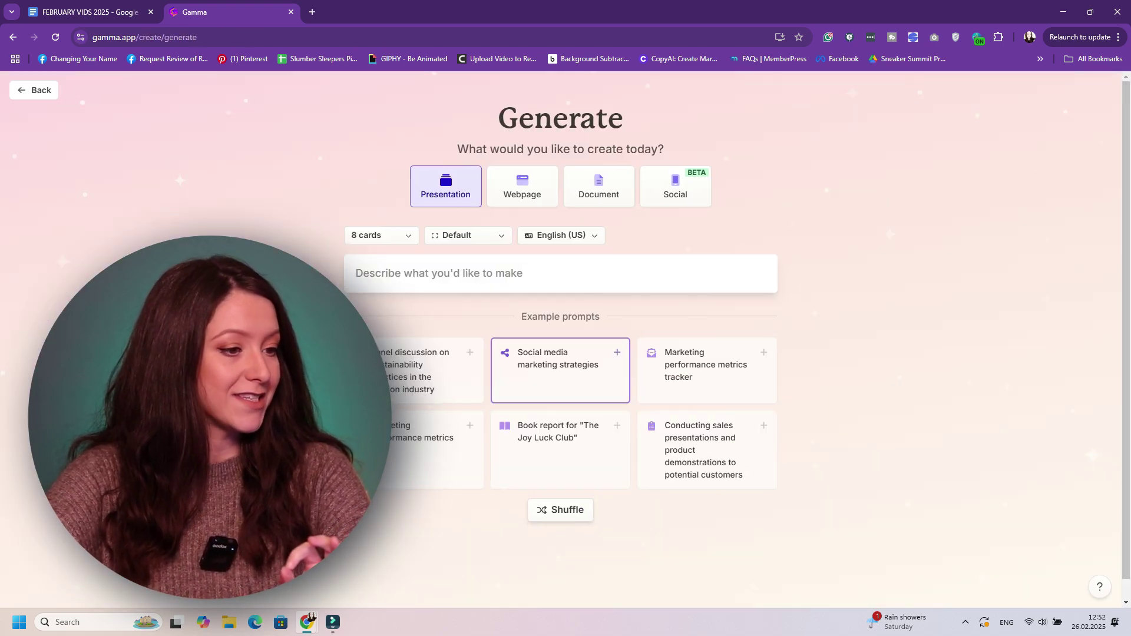
pyautogui.click(522, 186)
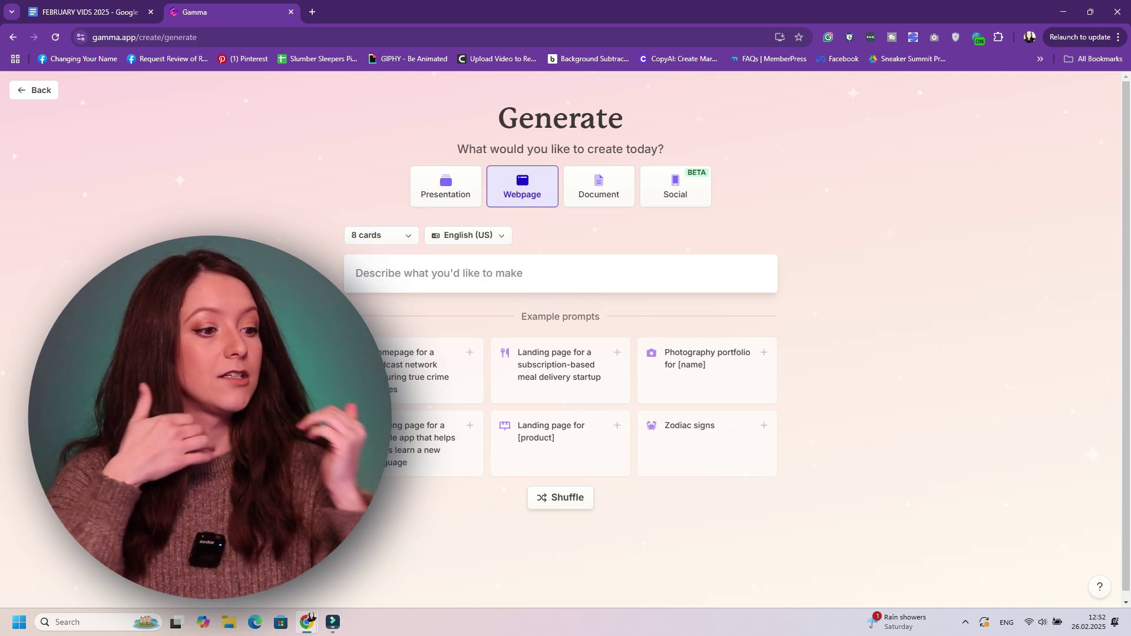
pyautogui.click(439, 274)
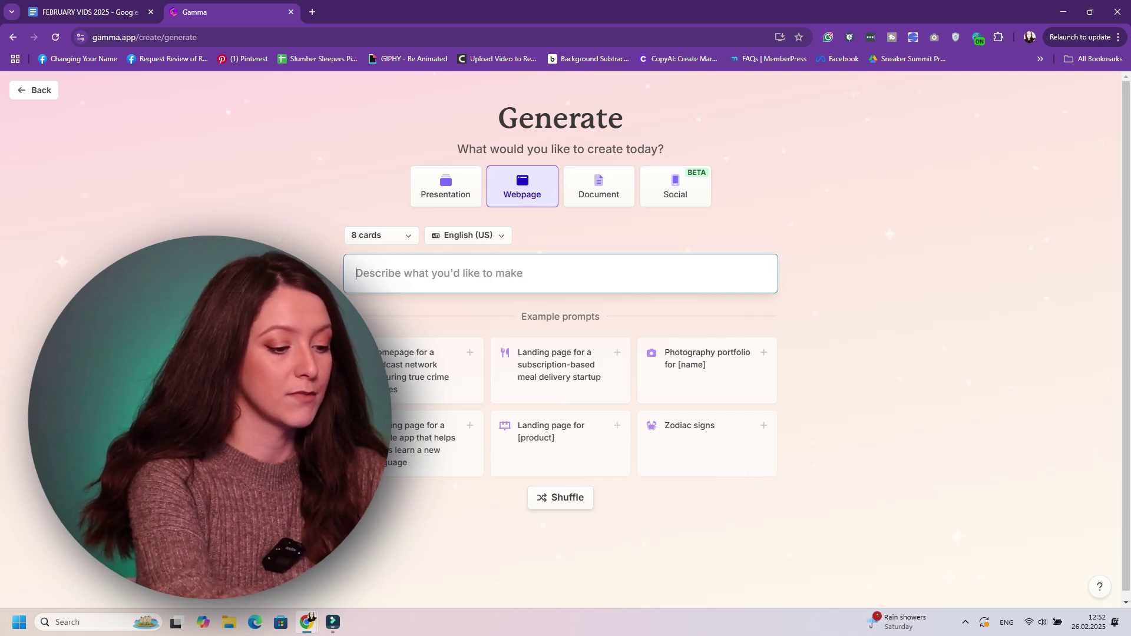
pyautogui.write('sales funnel for a youtube marketi')
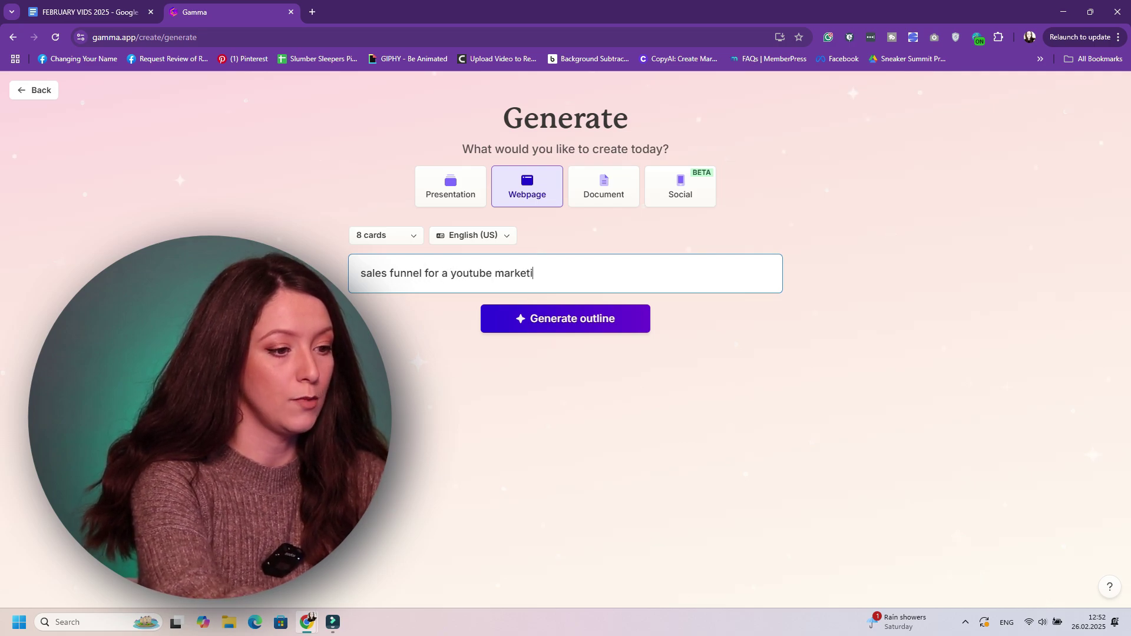
pyautogui.write('ng course')
pyautogui.press('Return')
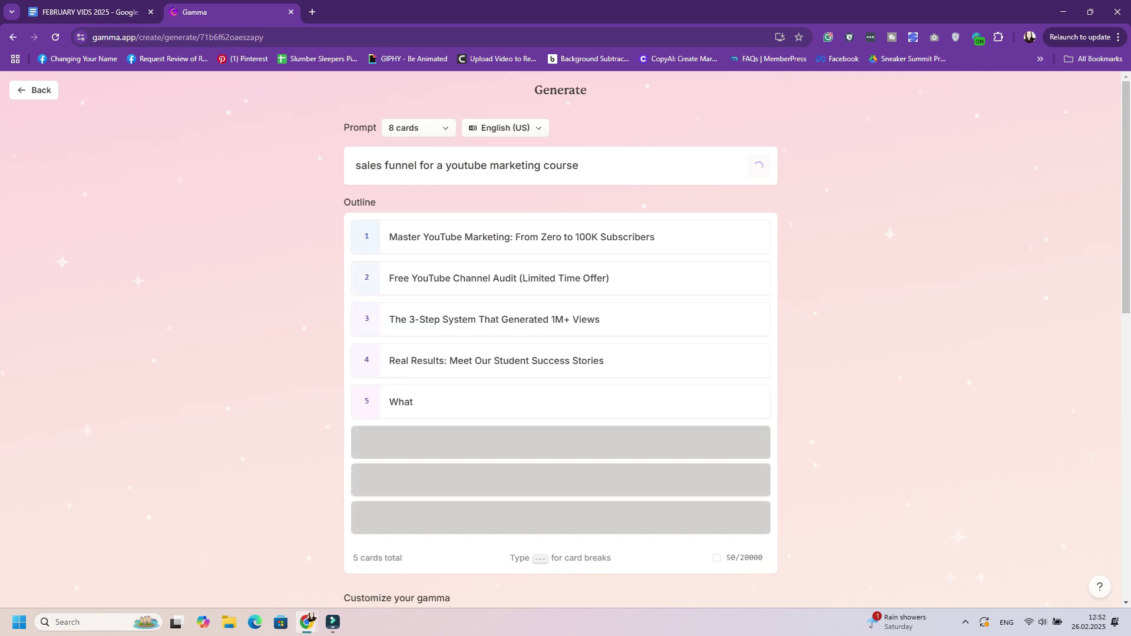
# Review the eight-card outline, choose the Vanilla theme, and generate the webpage
pyautogui.scroll(-5, 561, 318)
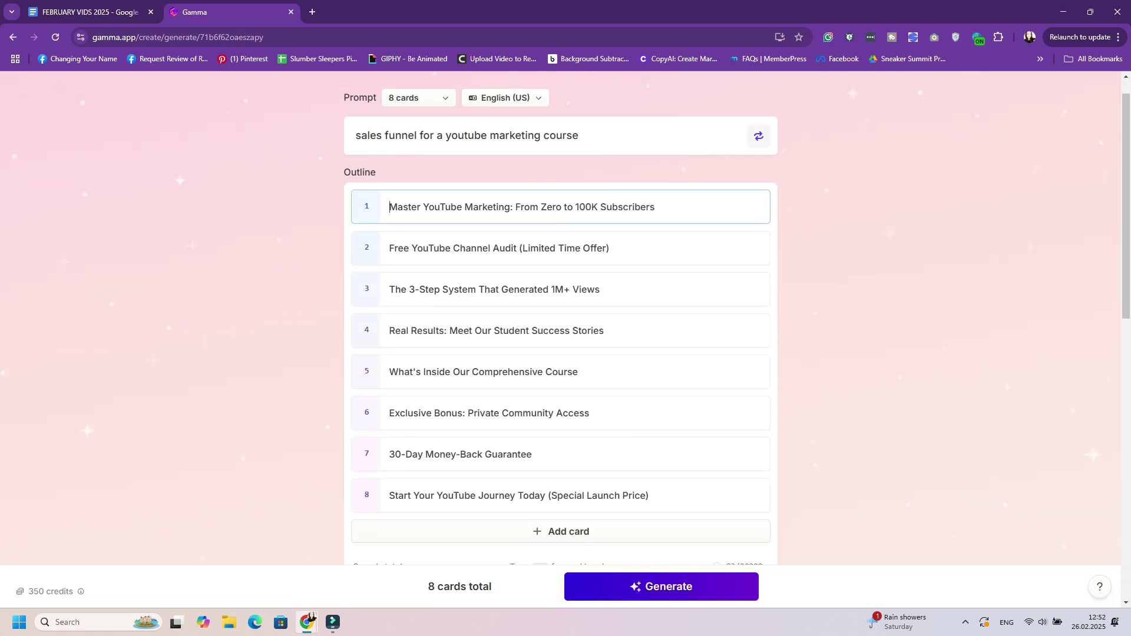
pyautogui.scroll(-4, 702, 236)
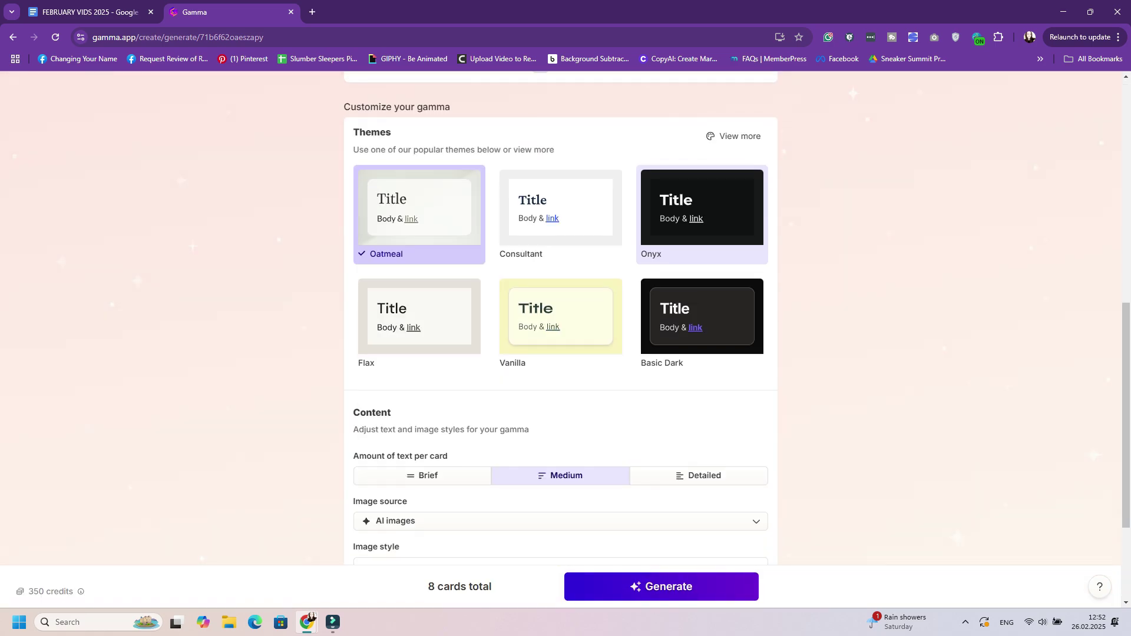
pyautogui.click(561, 323)
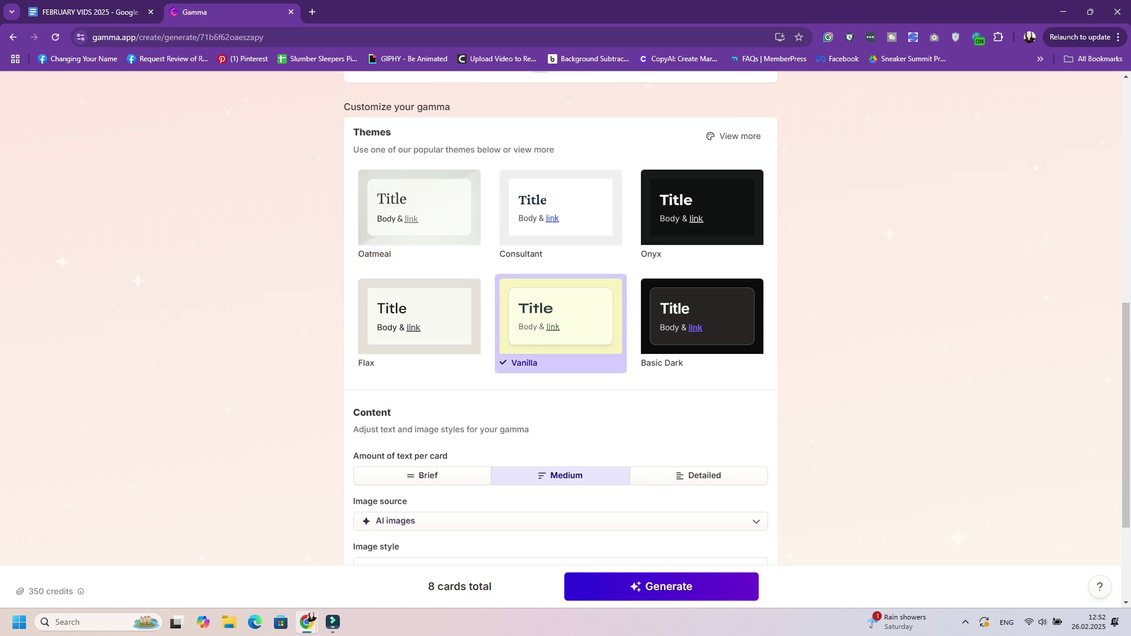
pyautogui.click(661, 587)
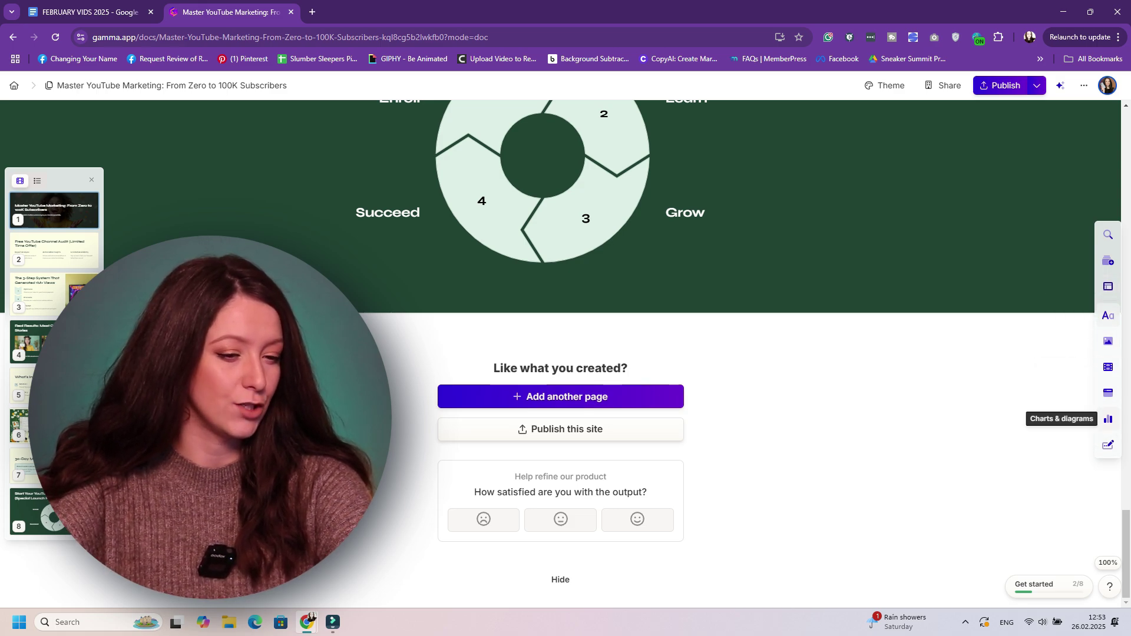
# Review the generated sales funnel webpage, including its header, channel audit offer, 3-step system, student success stories and course modules
pyautogui.scroll(6, 1108, 393)
pyautogui.scroll(15, 565, 354)
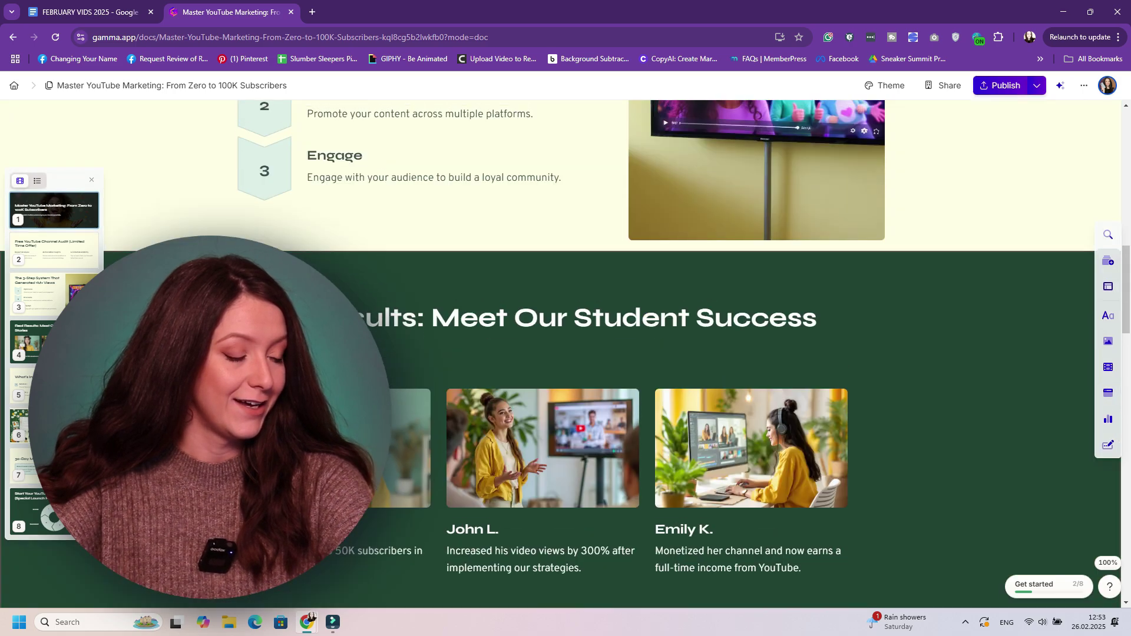
pyautogui.scroll(12, 239, 230)
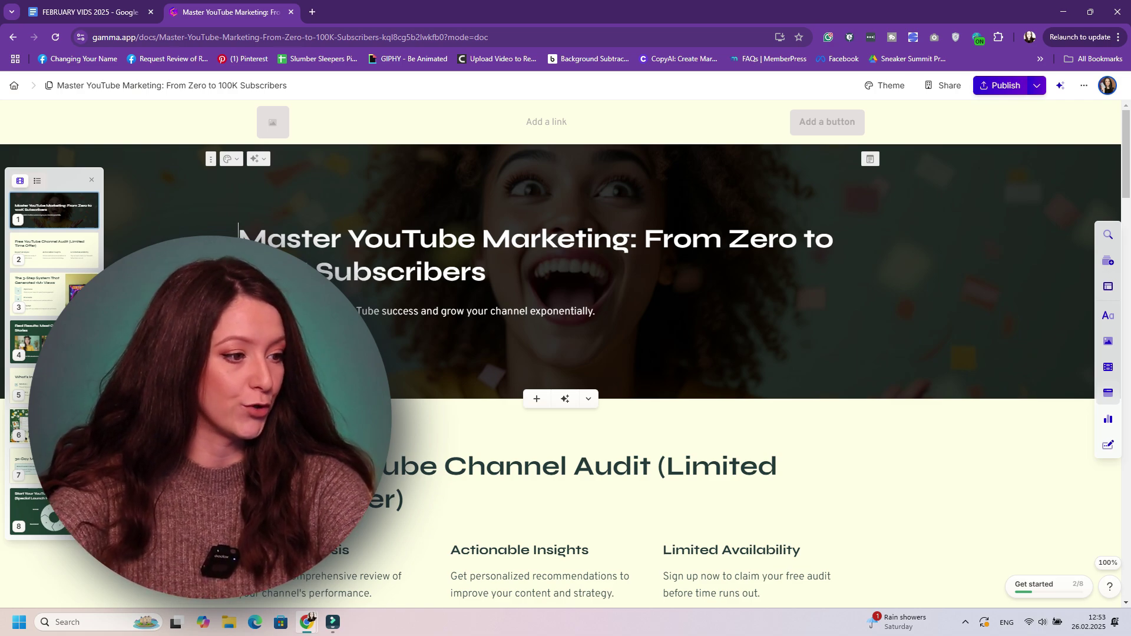
pyautogui.scroll(-5, 559, 354)
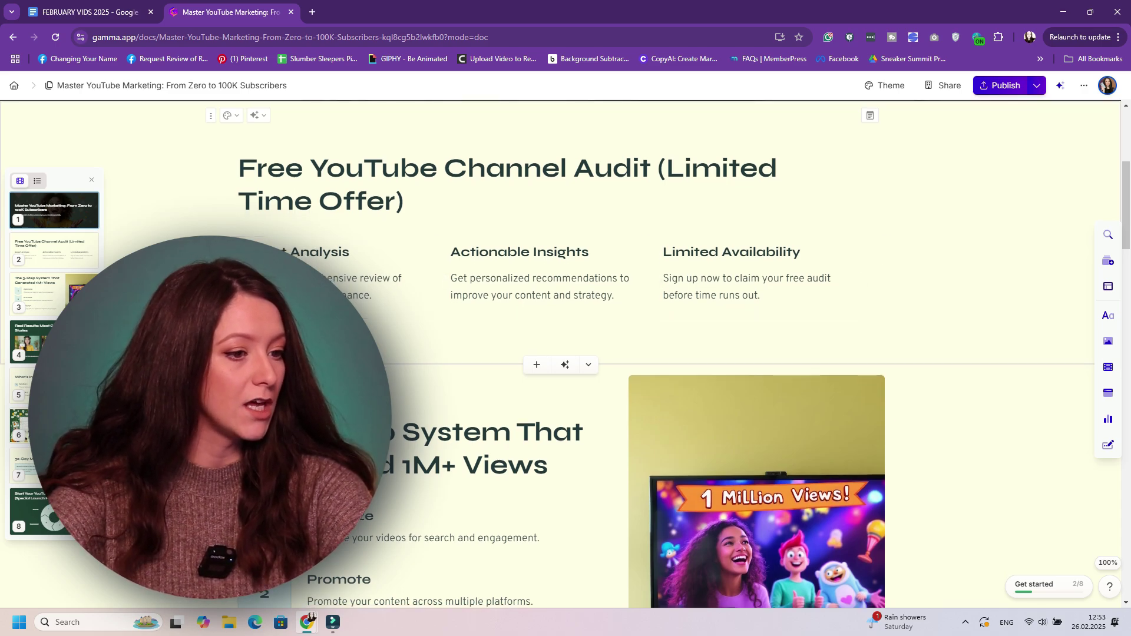
pyautogui.scroll(-5, 560, 353)
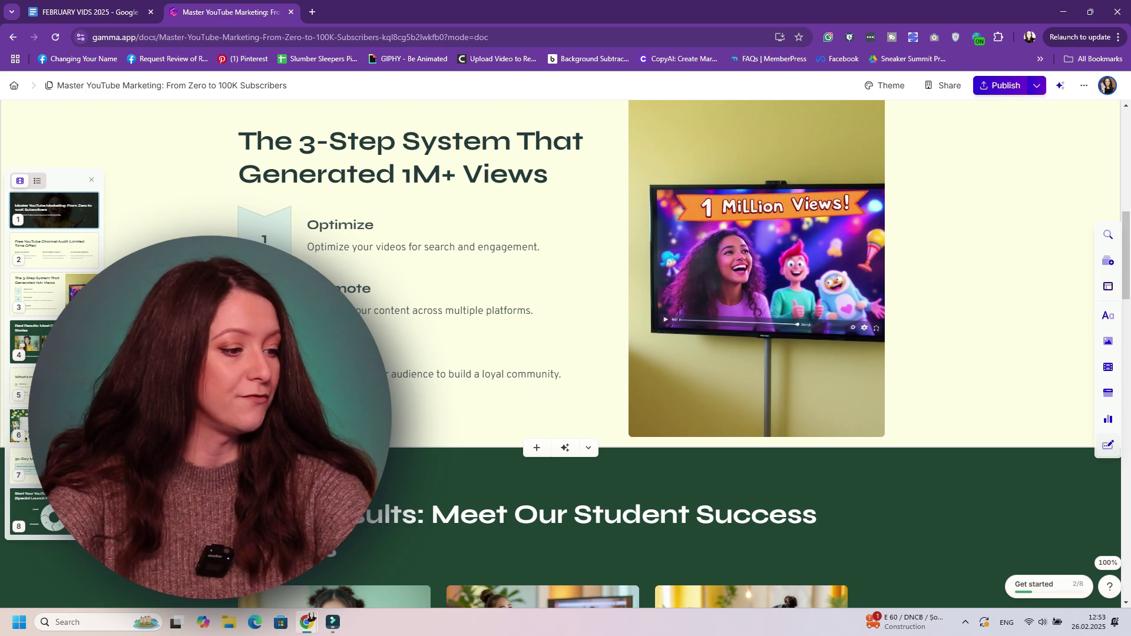
pyautogui.scroll(-5, 560, 354)
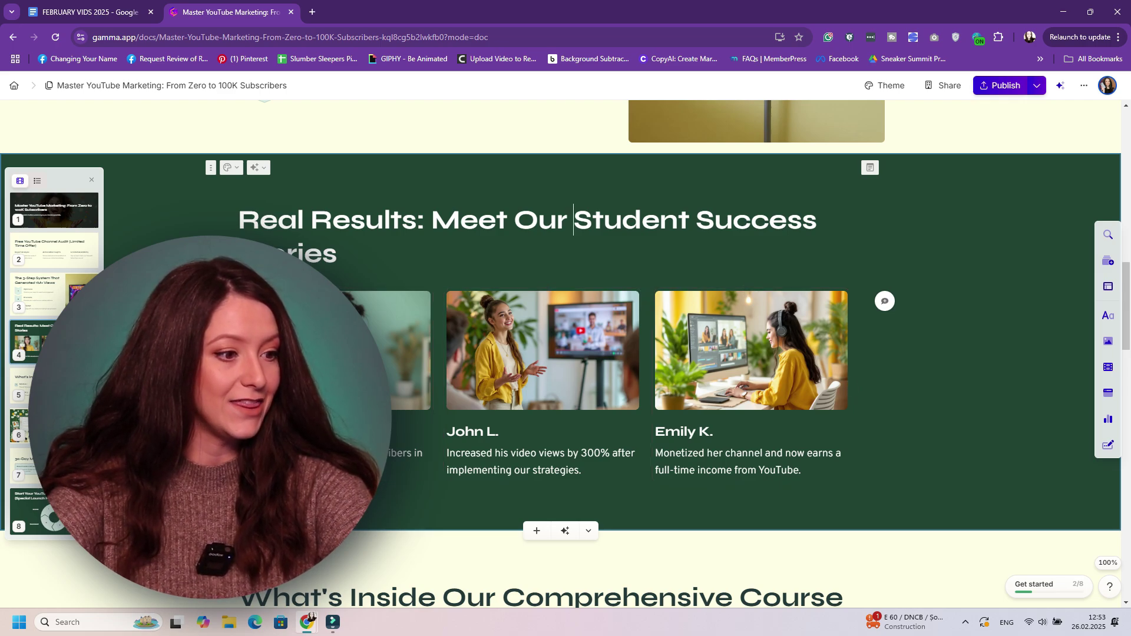
pyautogui.scroll(-3, 566, 342)
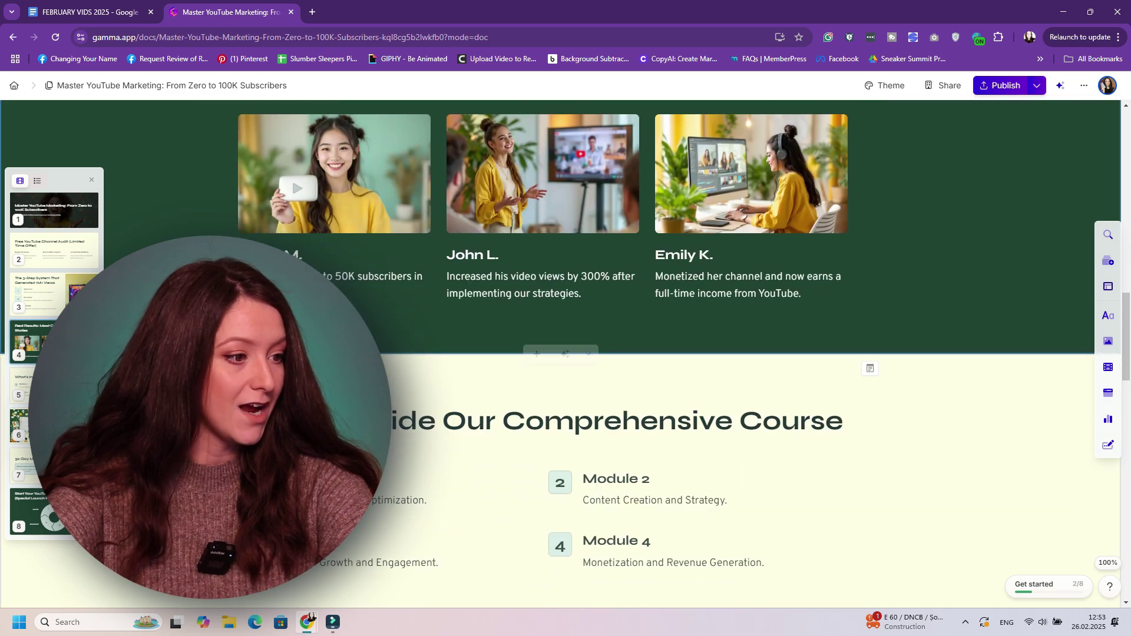
# Generate a new AI card after the last section using the timeline layout and a prompt including "2 weeks to complete"
pyautogui.scroll(-4, 565, 353)
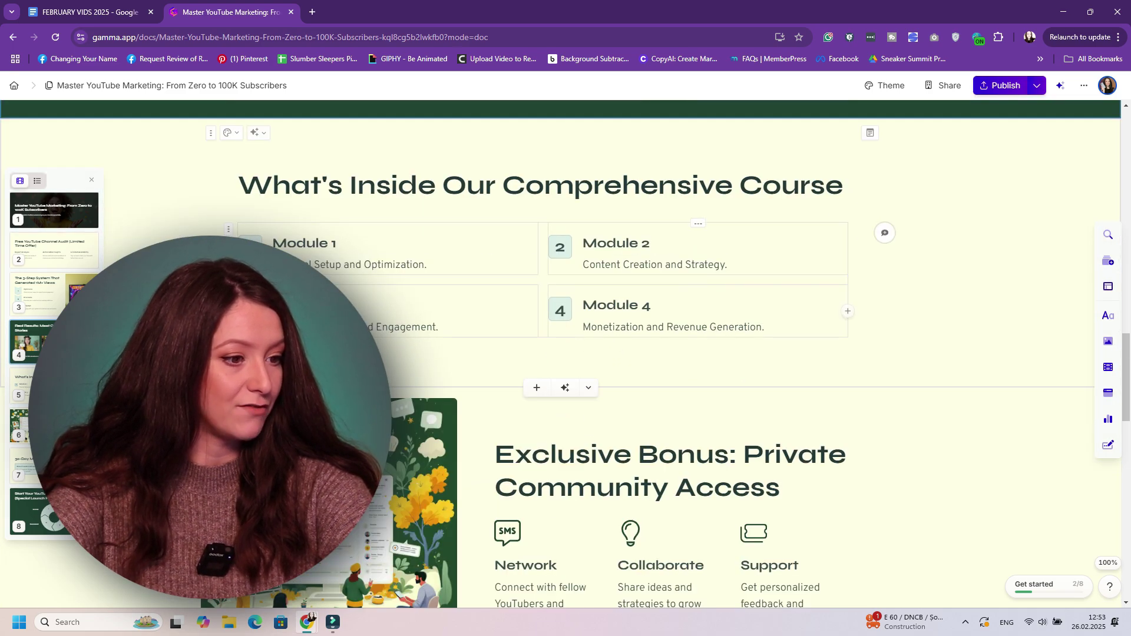
pyautogui.scroll(-4, 566, 353)
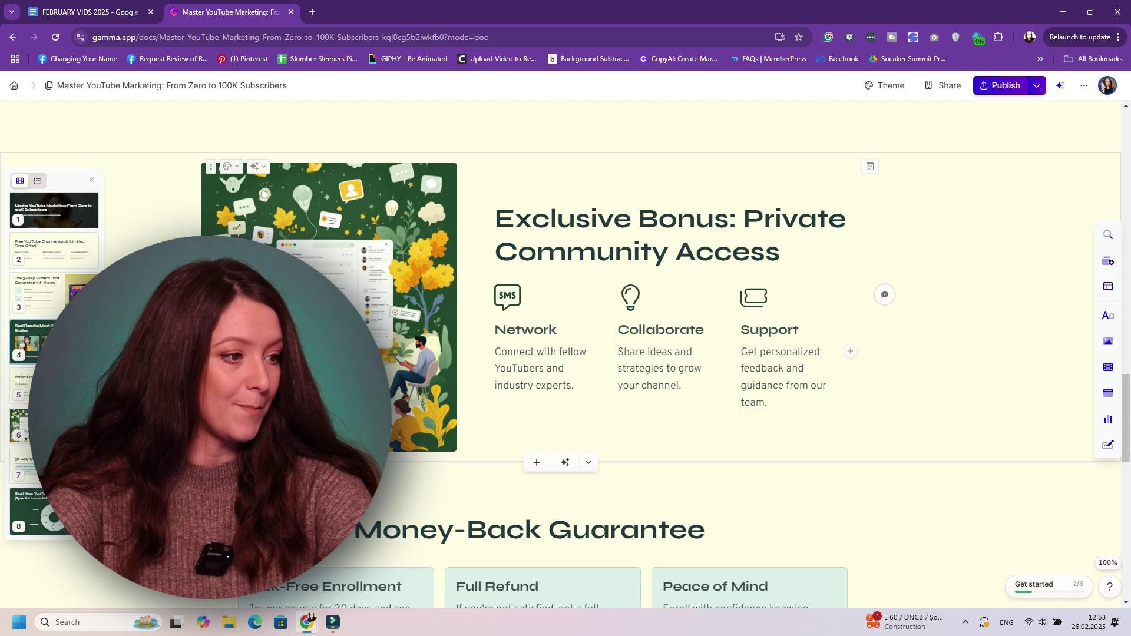
pyautogui.scroll(-6, 565, 354)
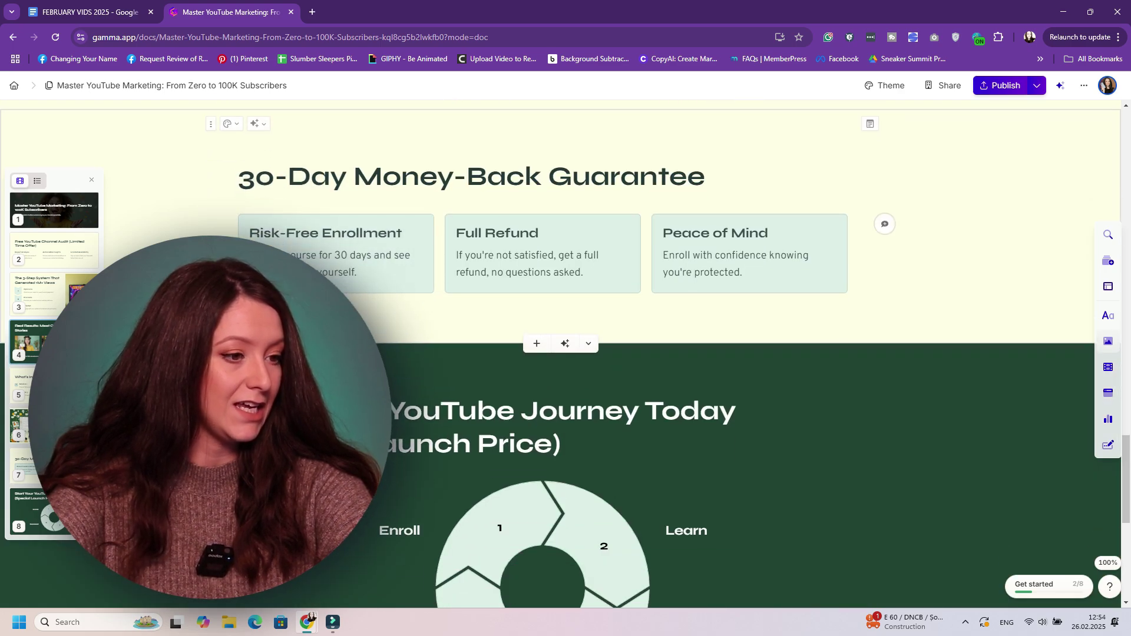
pyautogui.scroll(-5, 566, 354)
pyautogui.click(565, 451)
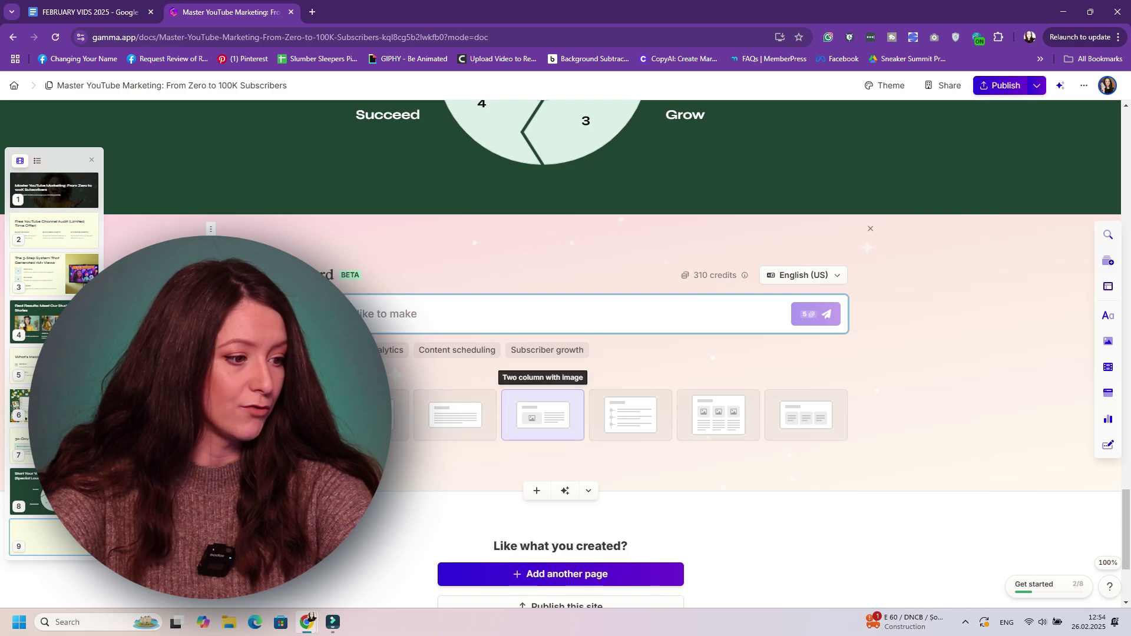
pyautogui.click(631, 414)
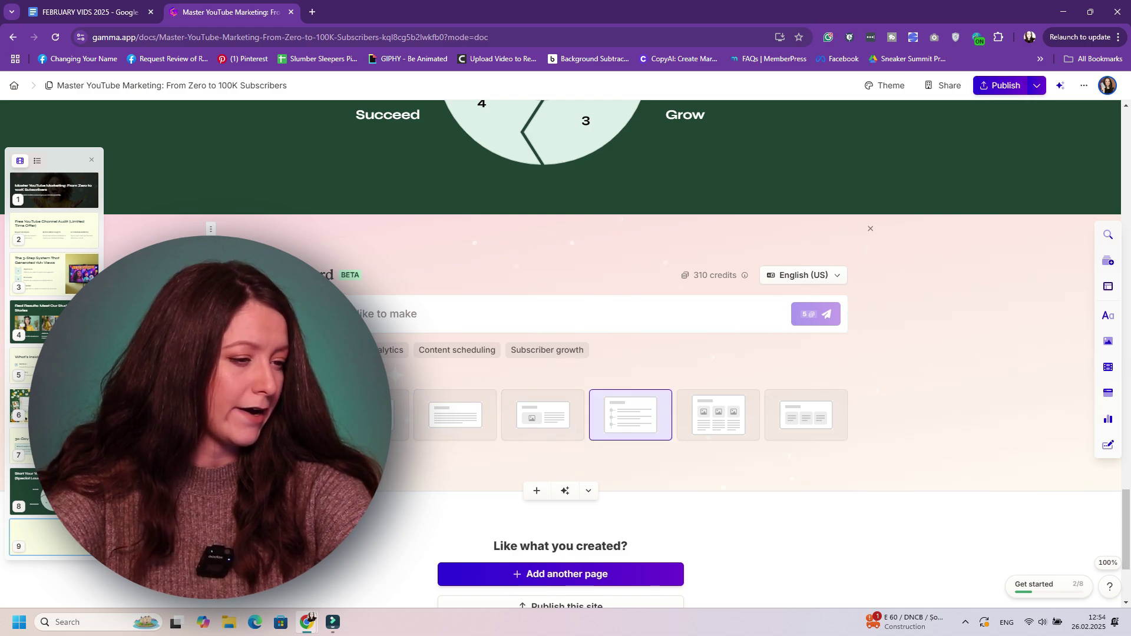
pyautogui.write('...')
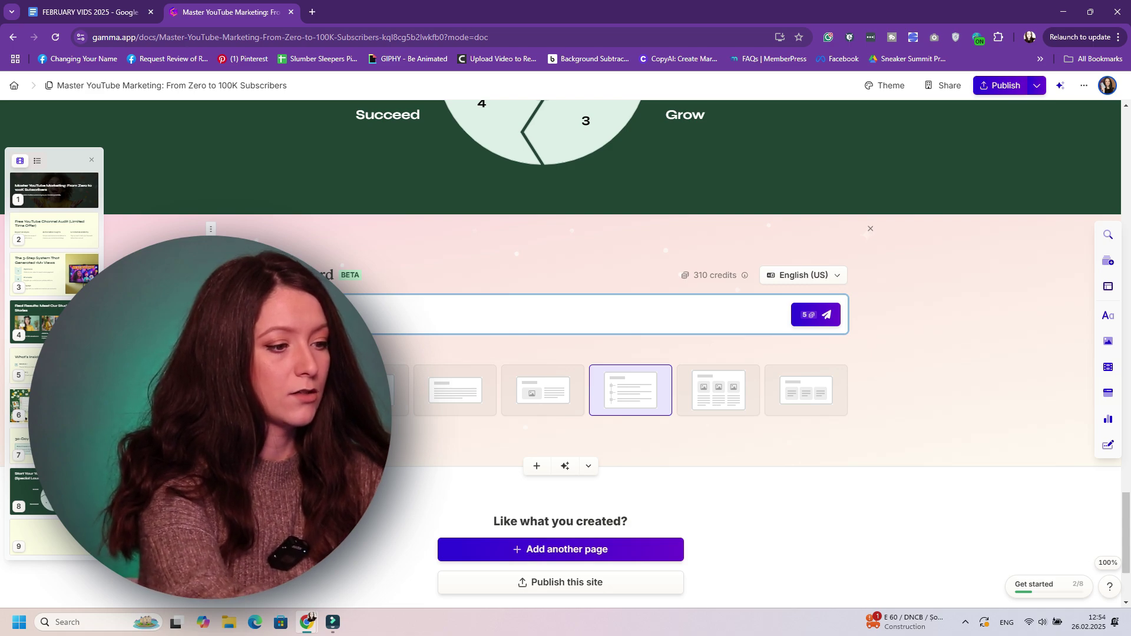
pyautogui.write('und 2 weeks')
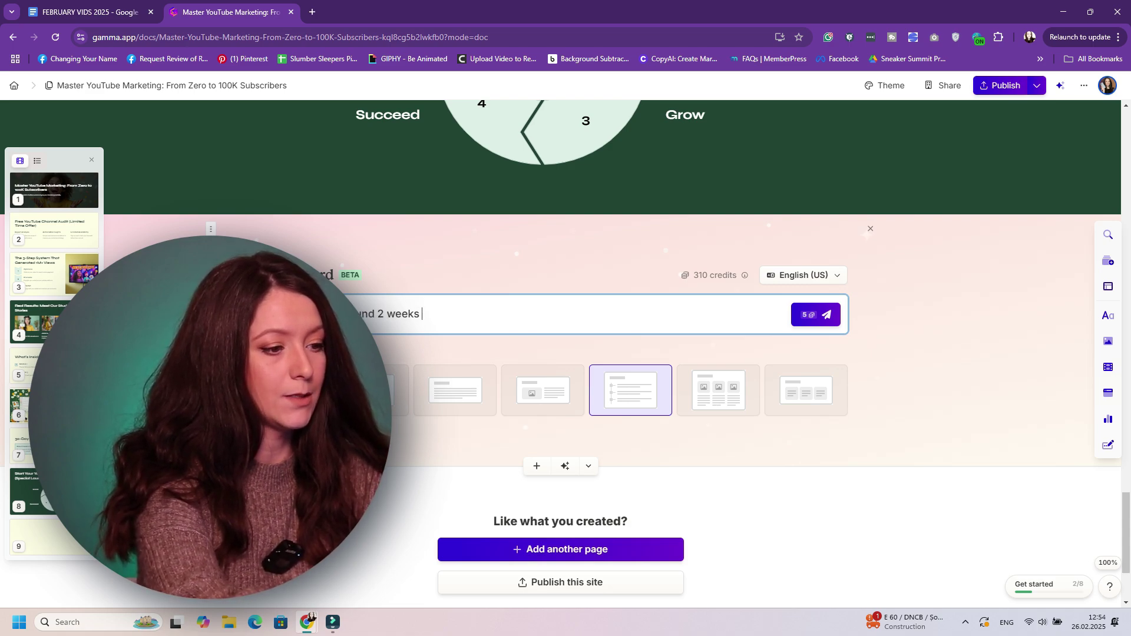
pyautogui.write(' to complete')
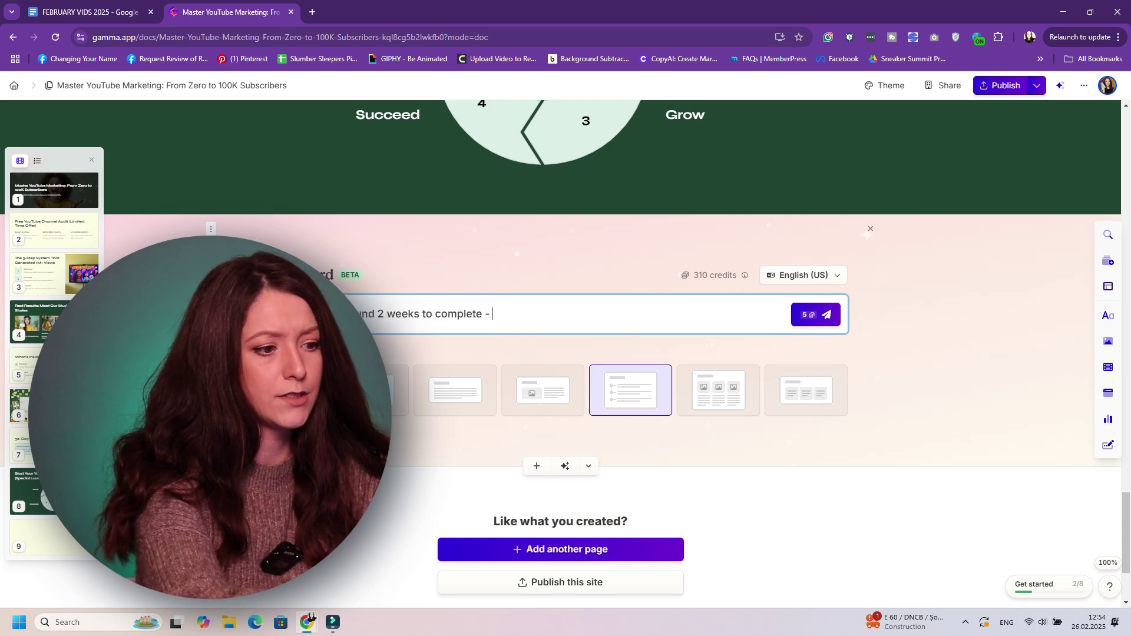
pyautogui.press('Return')
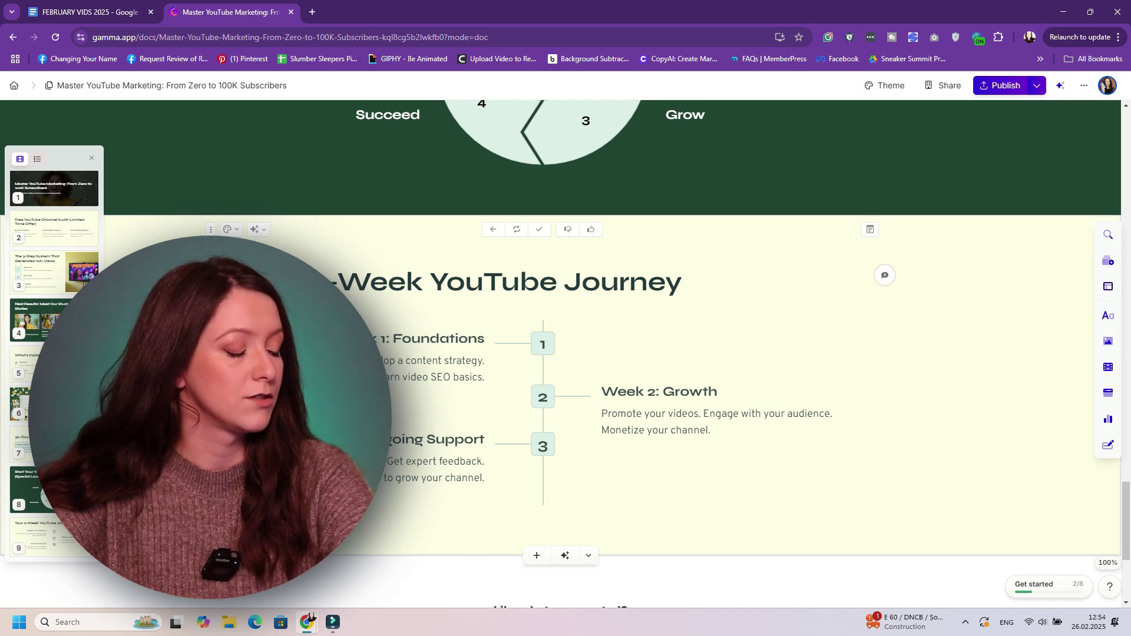
# Look over the new timeline card and the rest of the sales funnel webpage, and publish the site
pyautogui.scroll(-1, 689, 365)
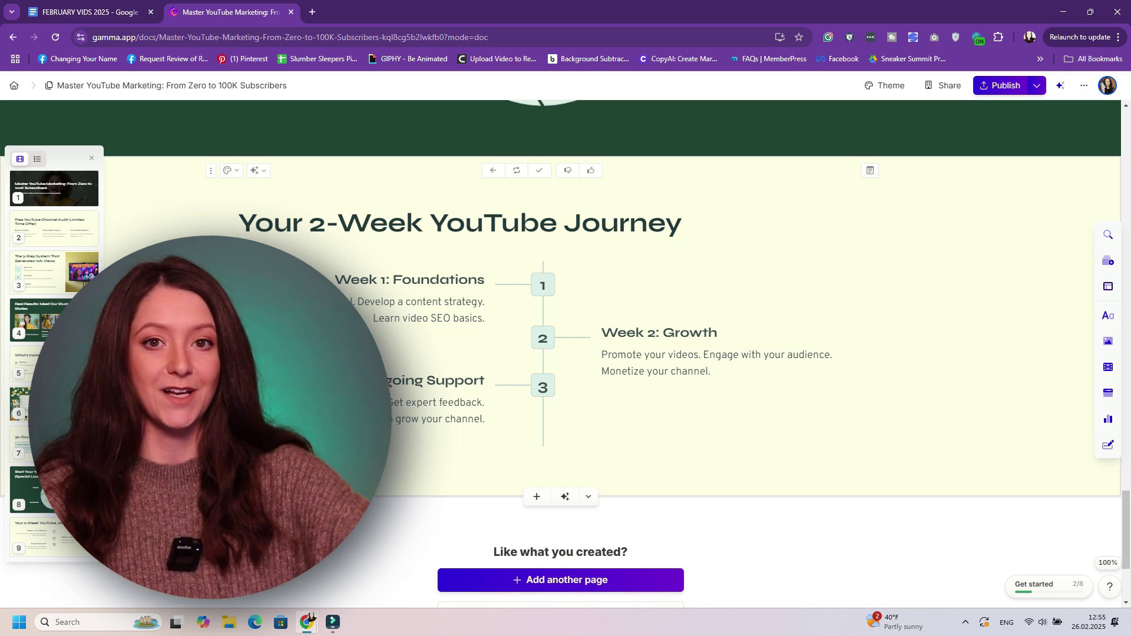
pyautogui.scroll(-2, 560, 354)
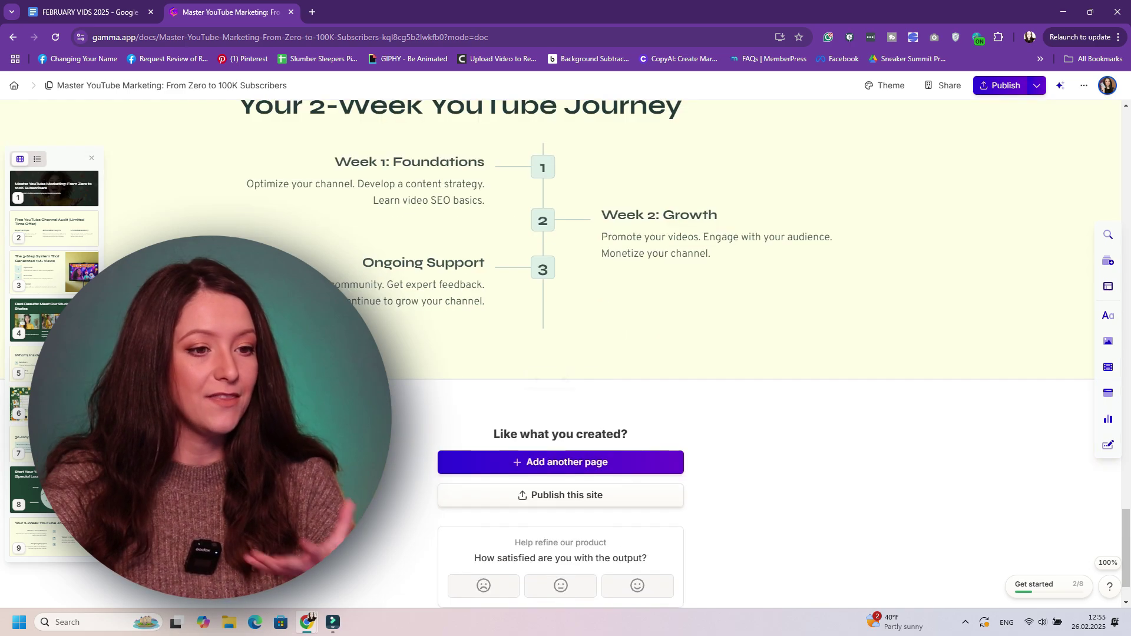
pyautogui.scroll(-1, 688, 353)
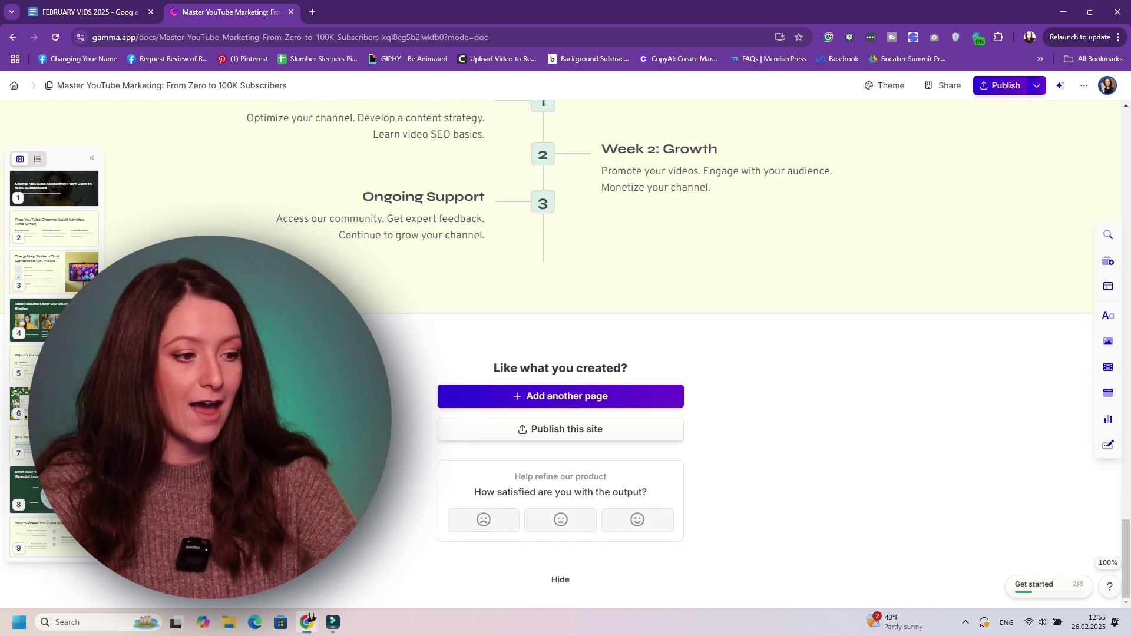
pyautogui.scroll(20, 648, 353)
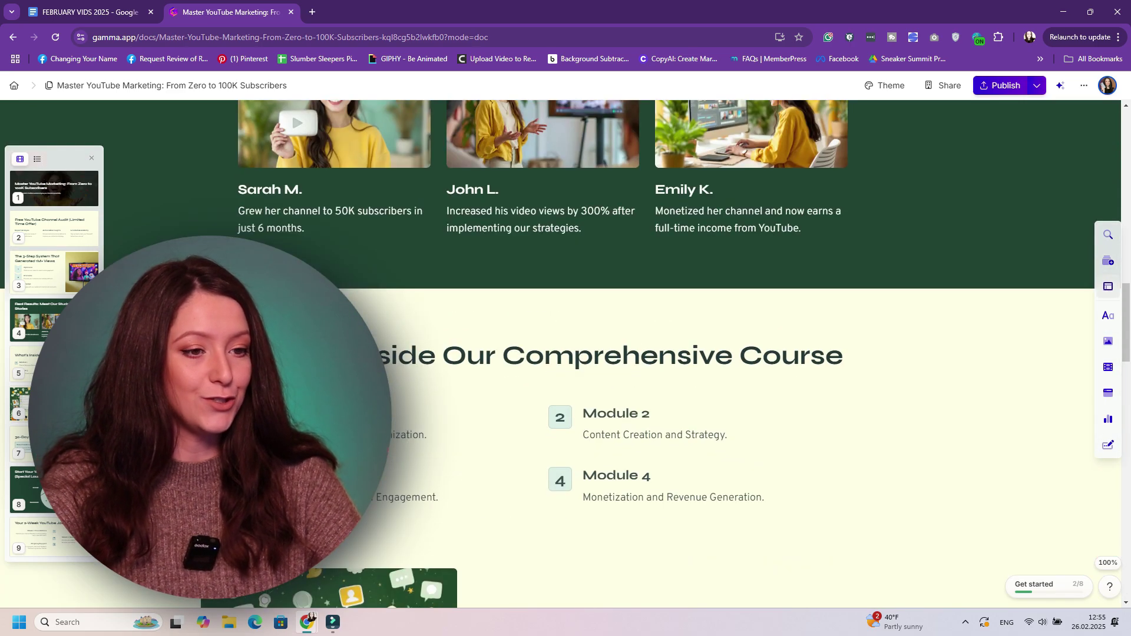
pyautogui.scroll(15, 648, 353)
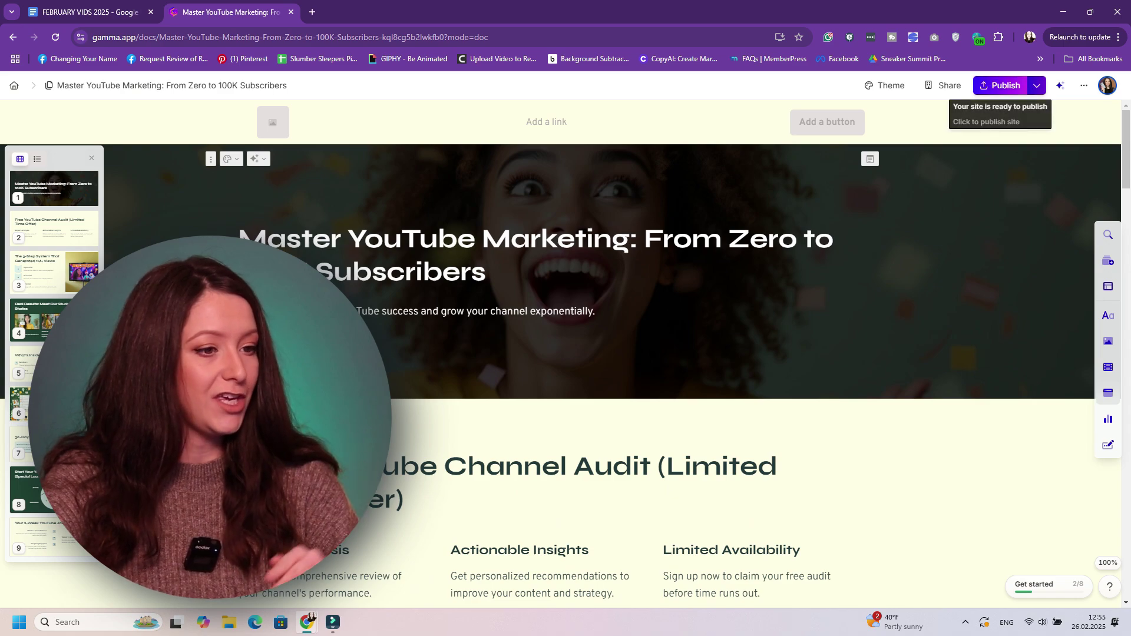
pyautogui.click(1000, 85)
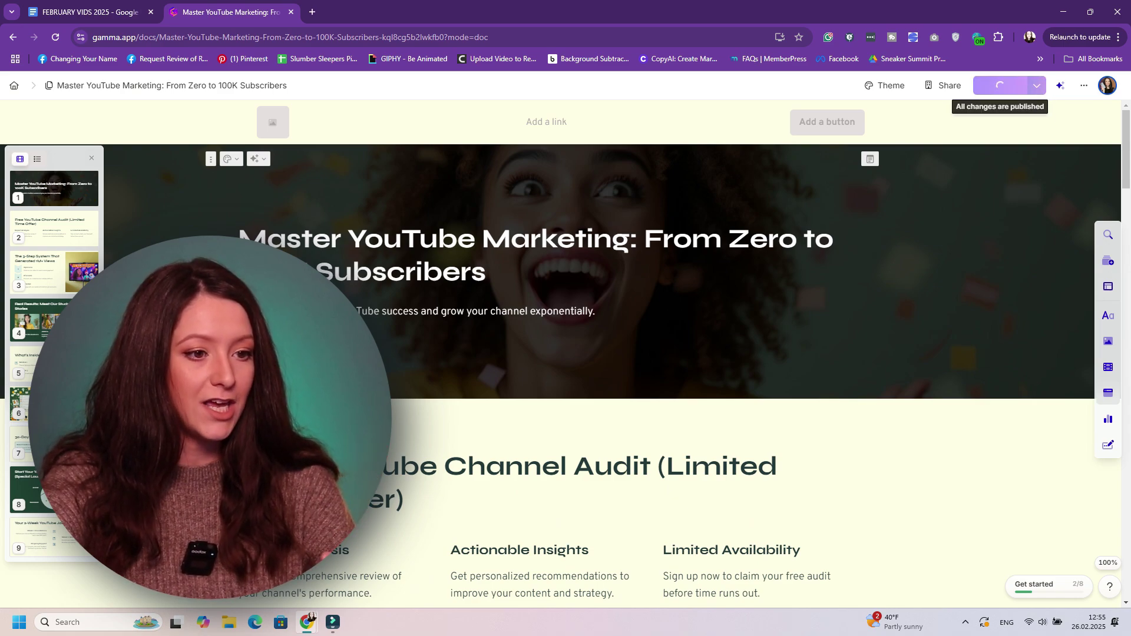